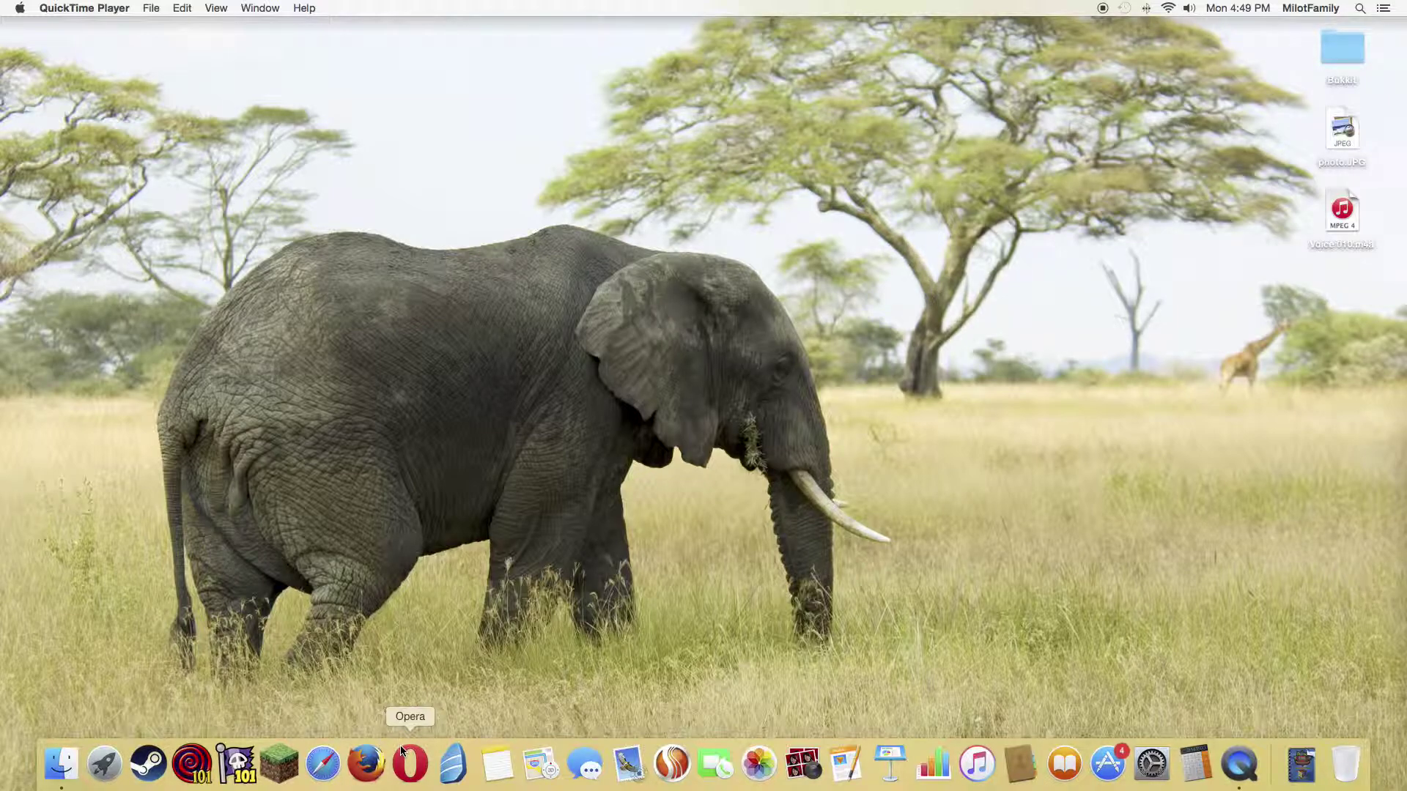
# - Launch Opera from the Dock and search the web for 'cheat engine'
pyautogui.click(410, 763)
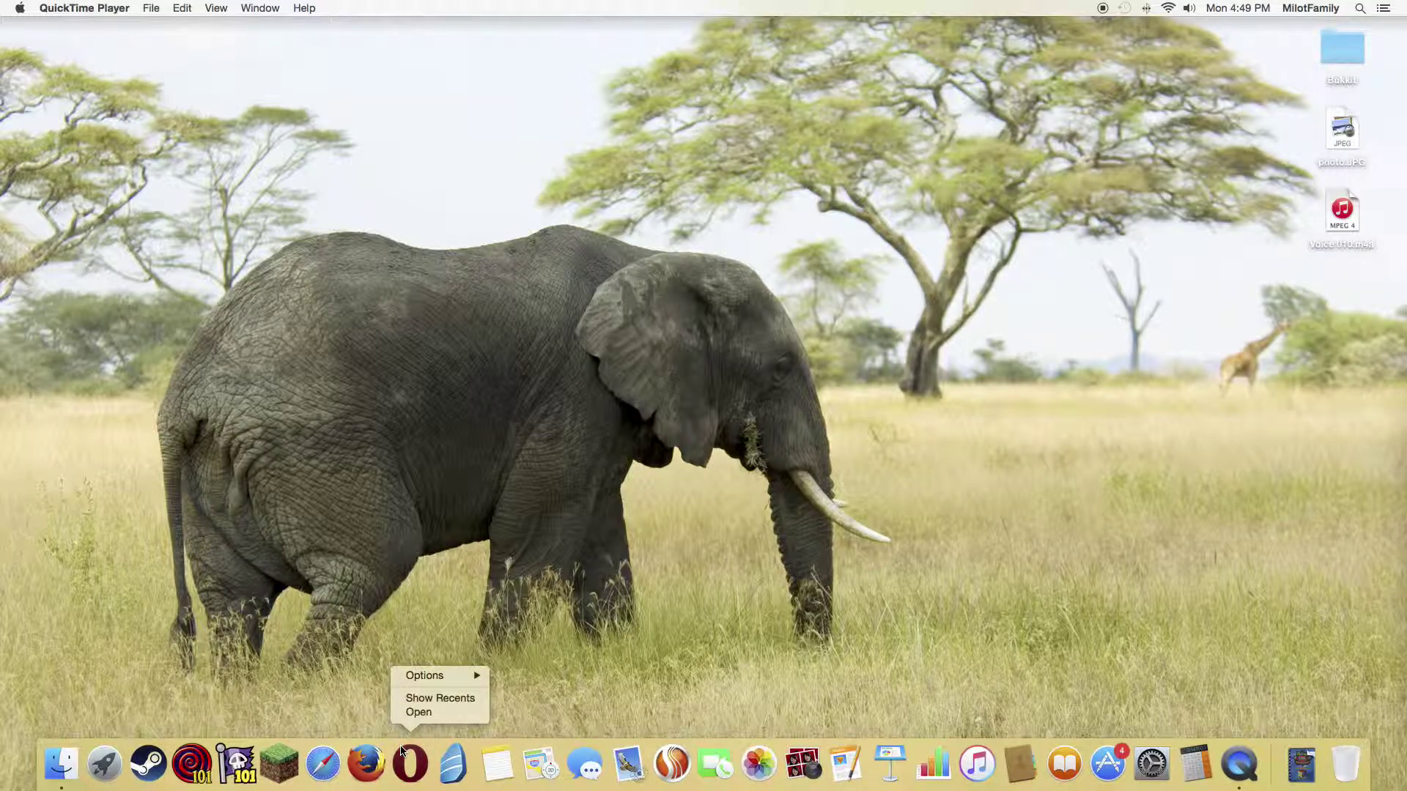
pyautogui.click(410, 763)
pyautogui.click(402, 751)
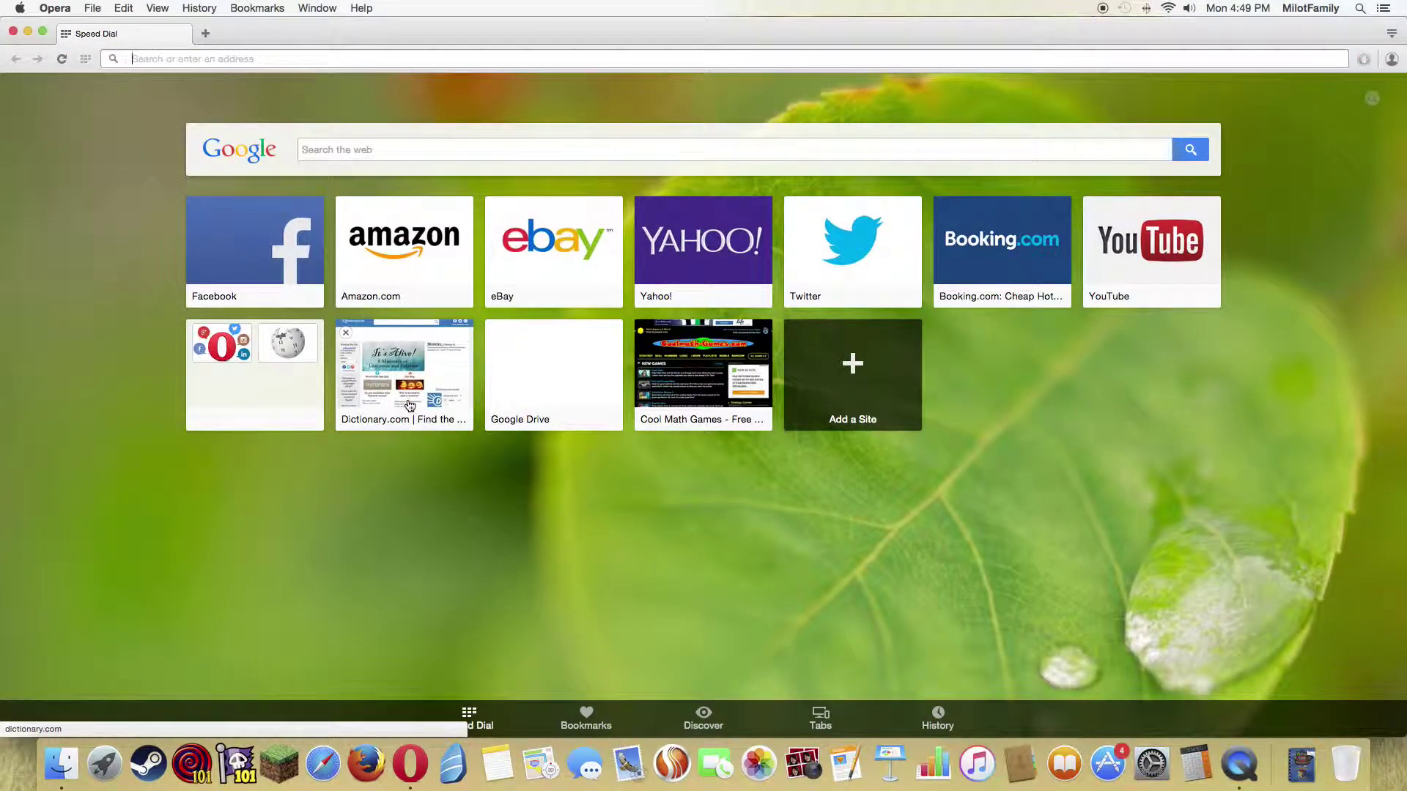
pyautogui.write('cheat ')
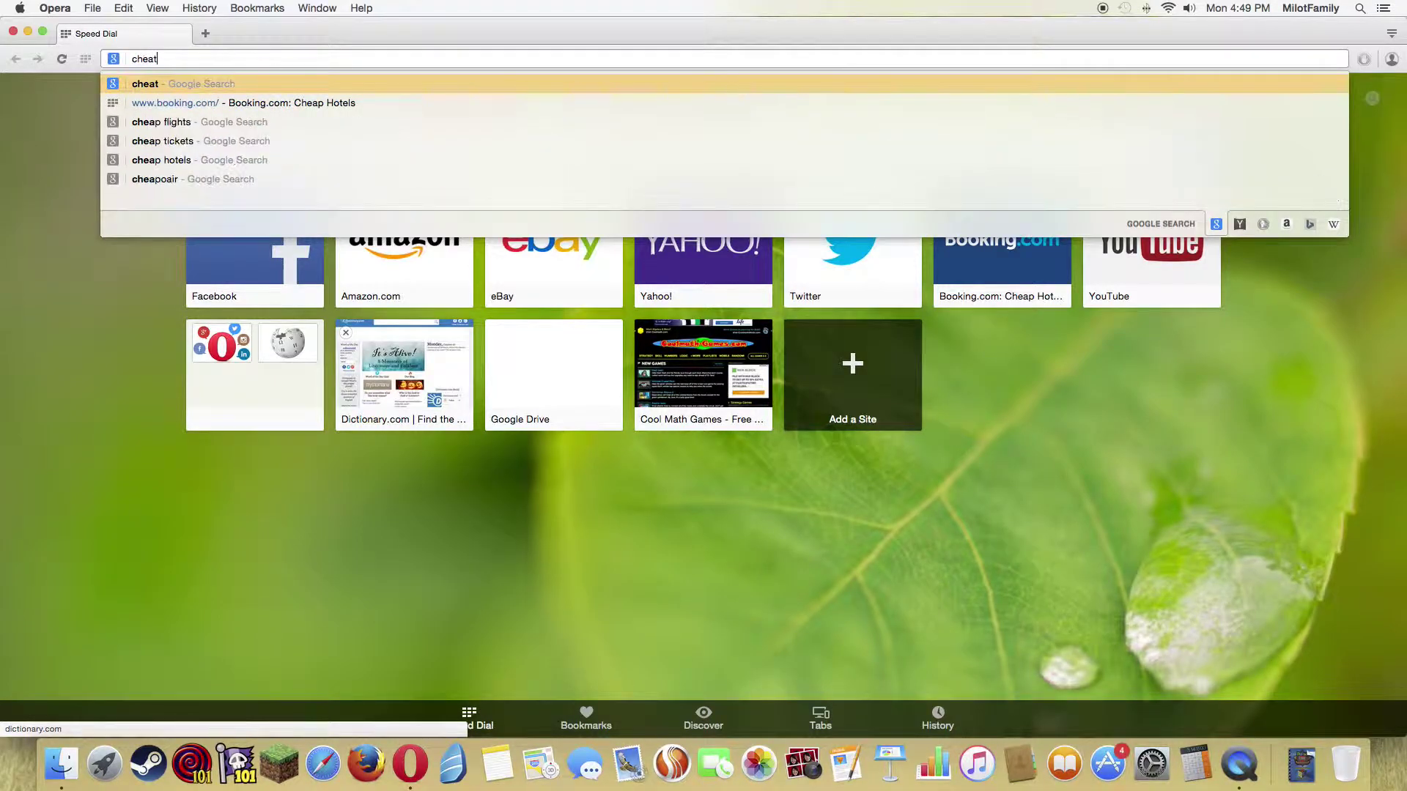
pyautogui.write('engine')
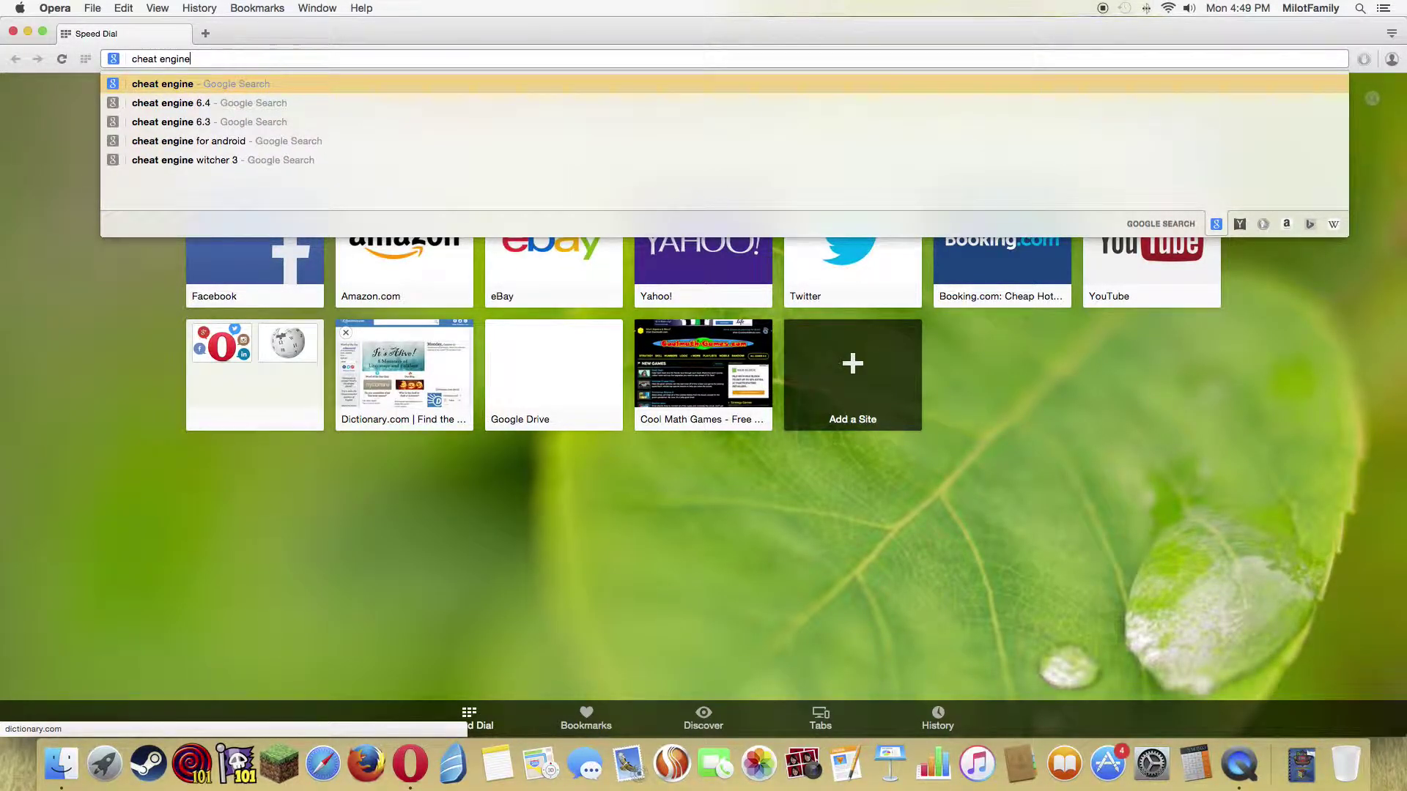
pyautogui.press('Return')
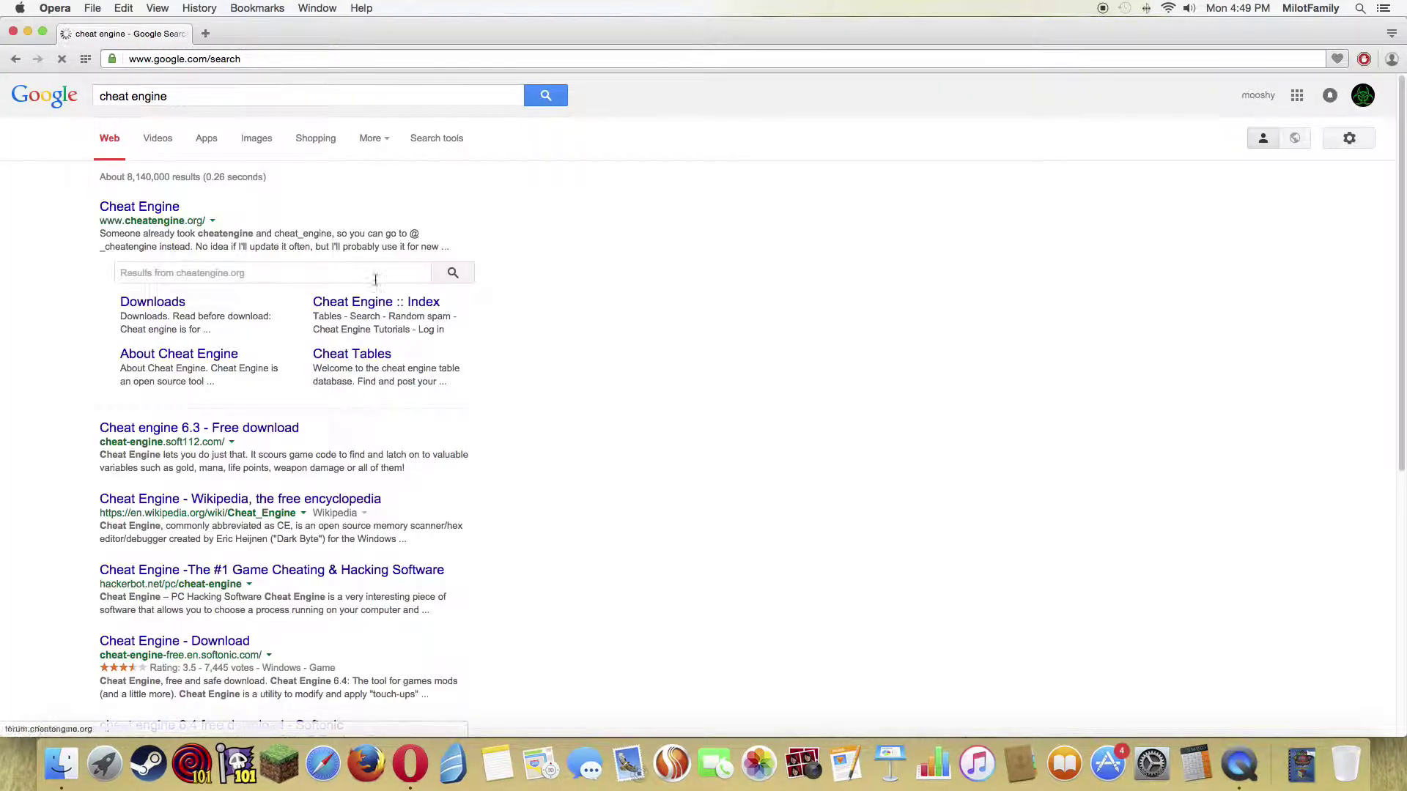
# - Download CheatEngine64.exe from cheatengine.org, then hide Opera
pyautogui.click(157, 211)
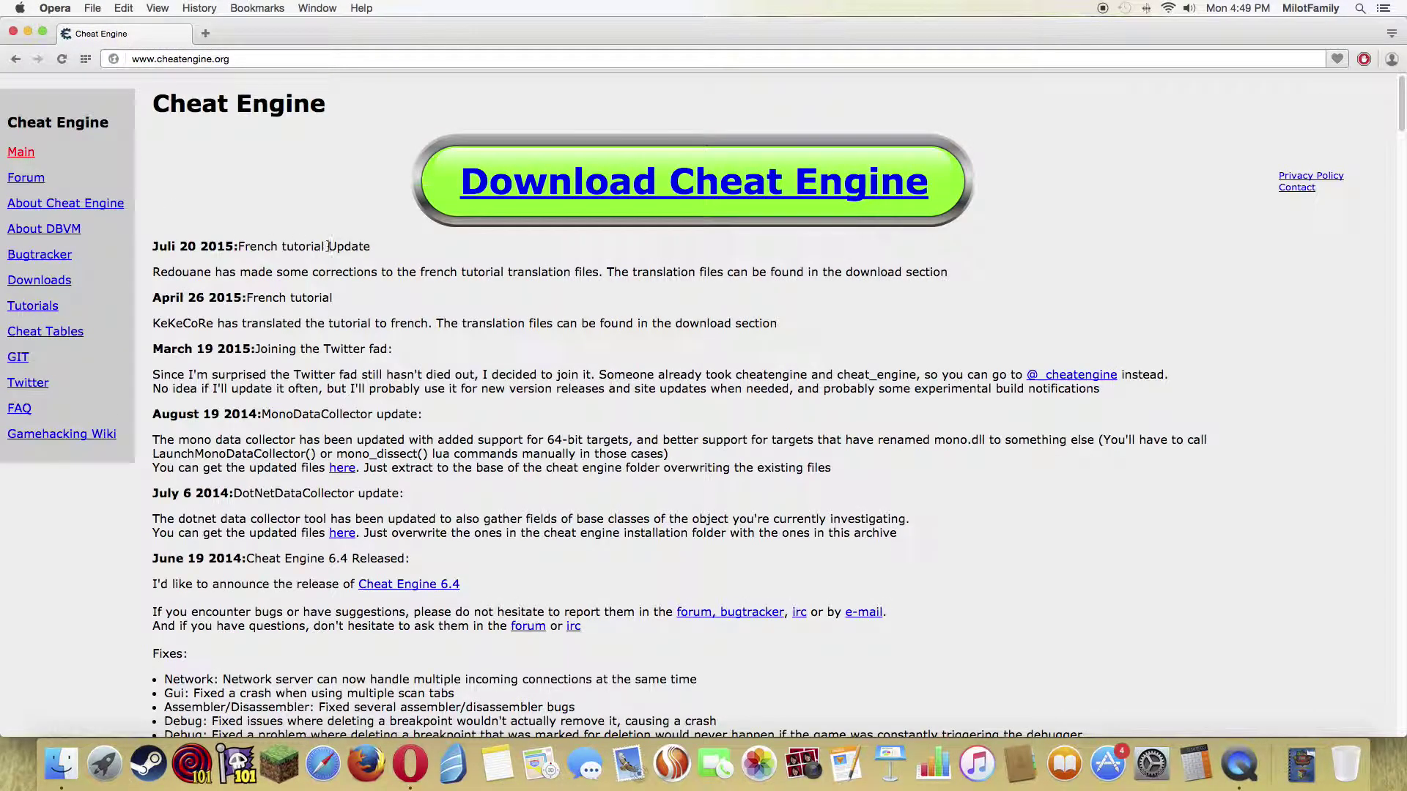
pyautogui.click(697, 192)
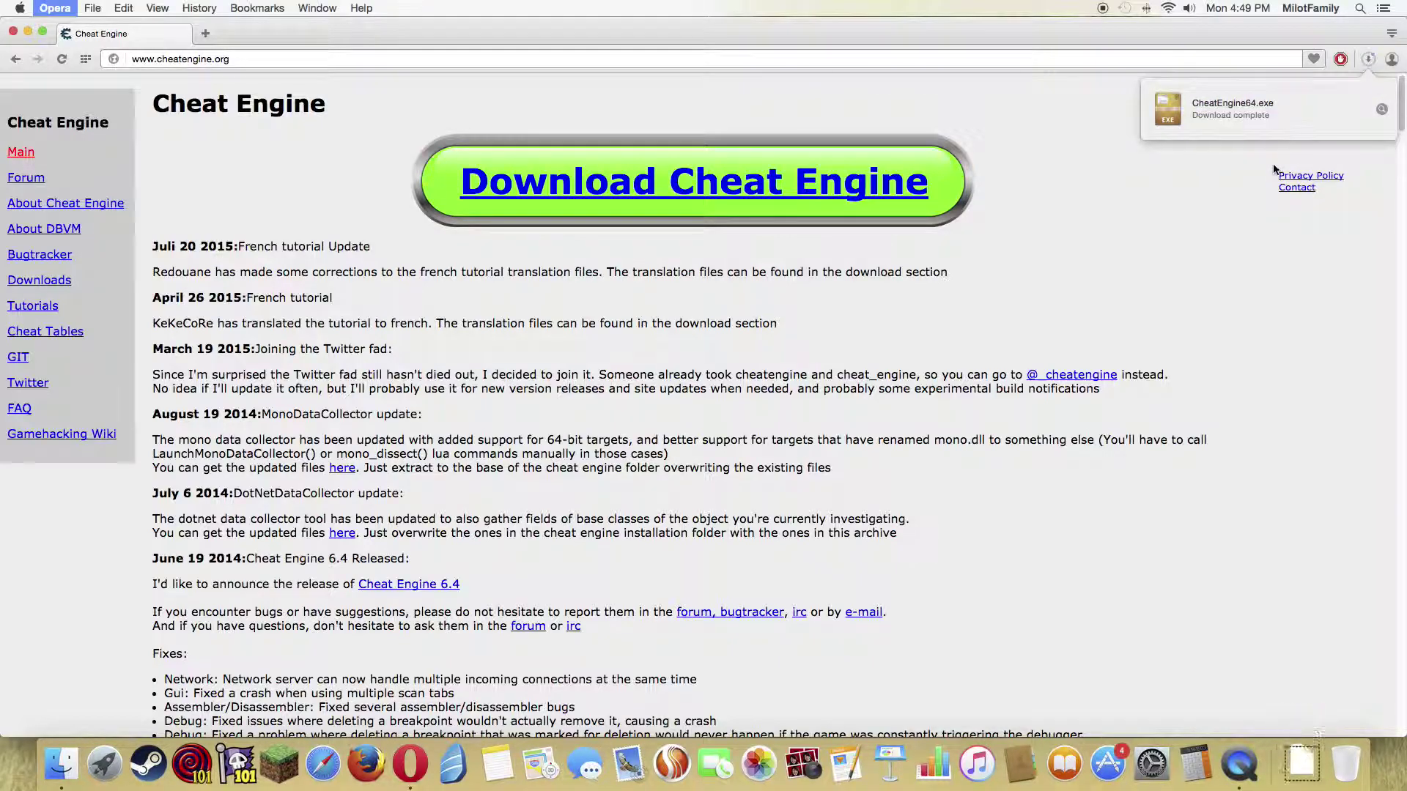
pyautogui.press('super+h')
# - Drag CheatEngine64.exe from the Downloads stack onto the desktop
pyautogui.click(1302, 760)
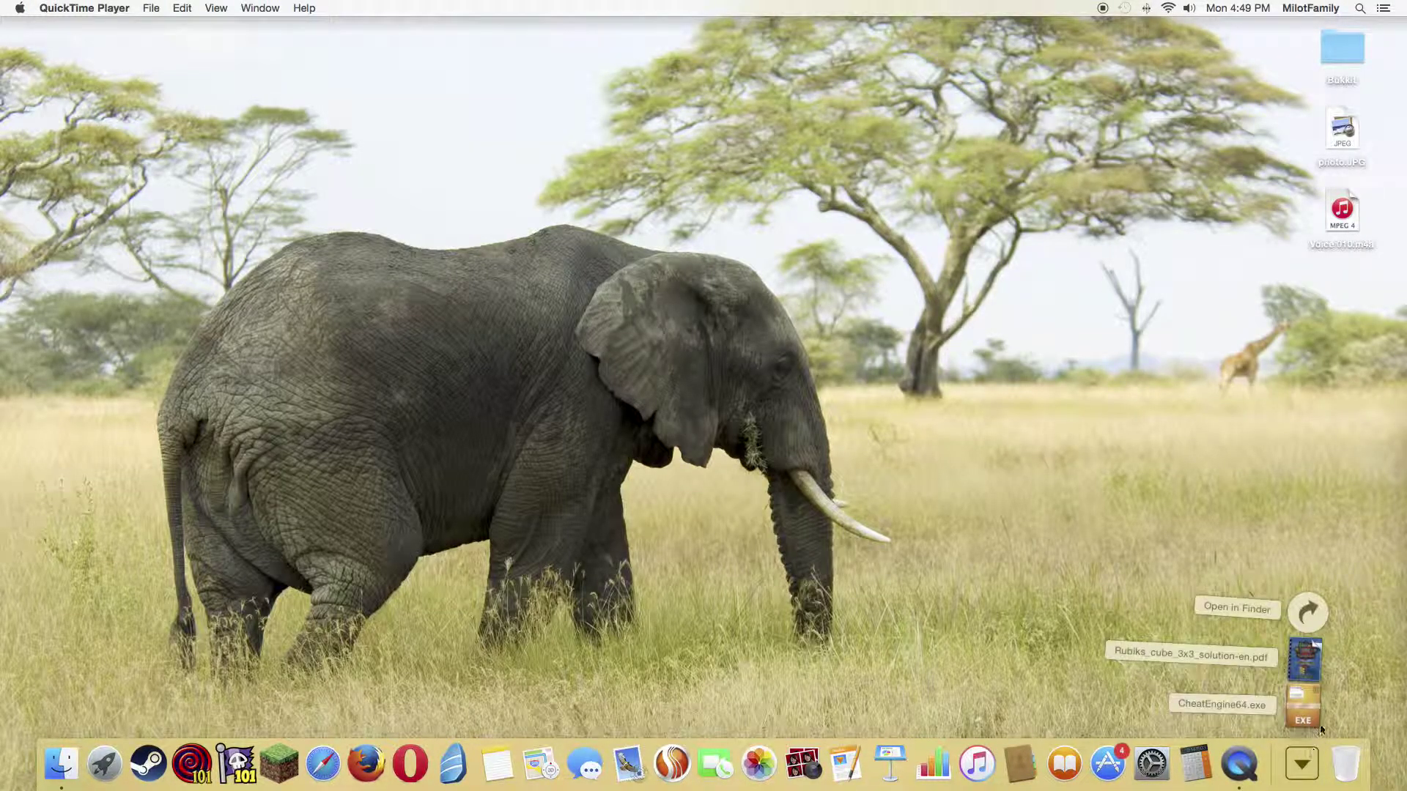
pyautogui.click(1305, 707)
pyautogui.moveTo(1083, 314); pyautogui.dragTo(1084, 310)
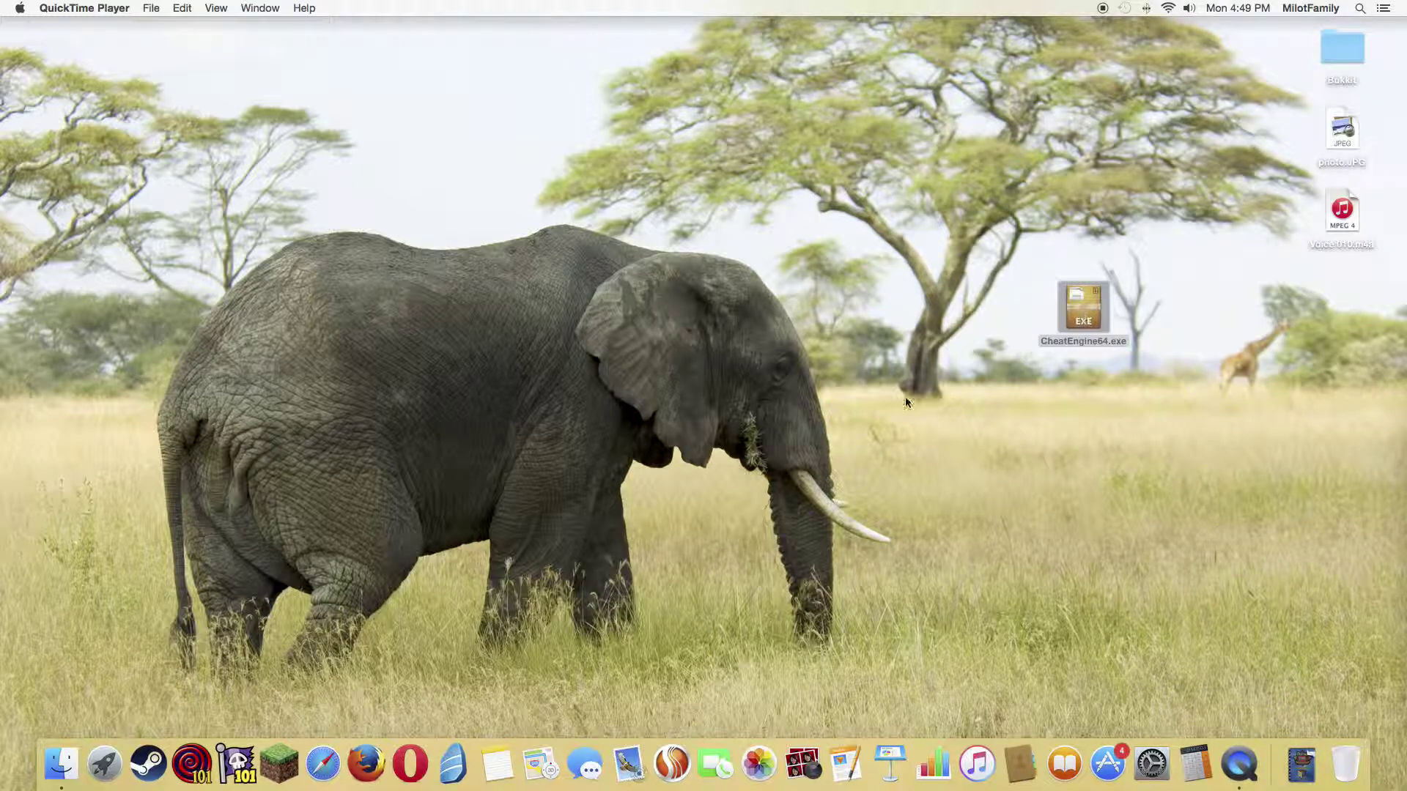
# - Launch Wizard101 from the Dock, acknowledge the up-to-date notice, and open its File menu
pyautogui.rightClick(186, 771)
pyautogui.click(186, 771)
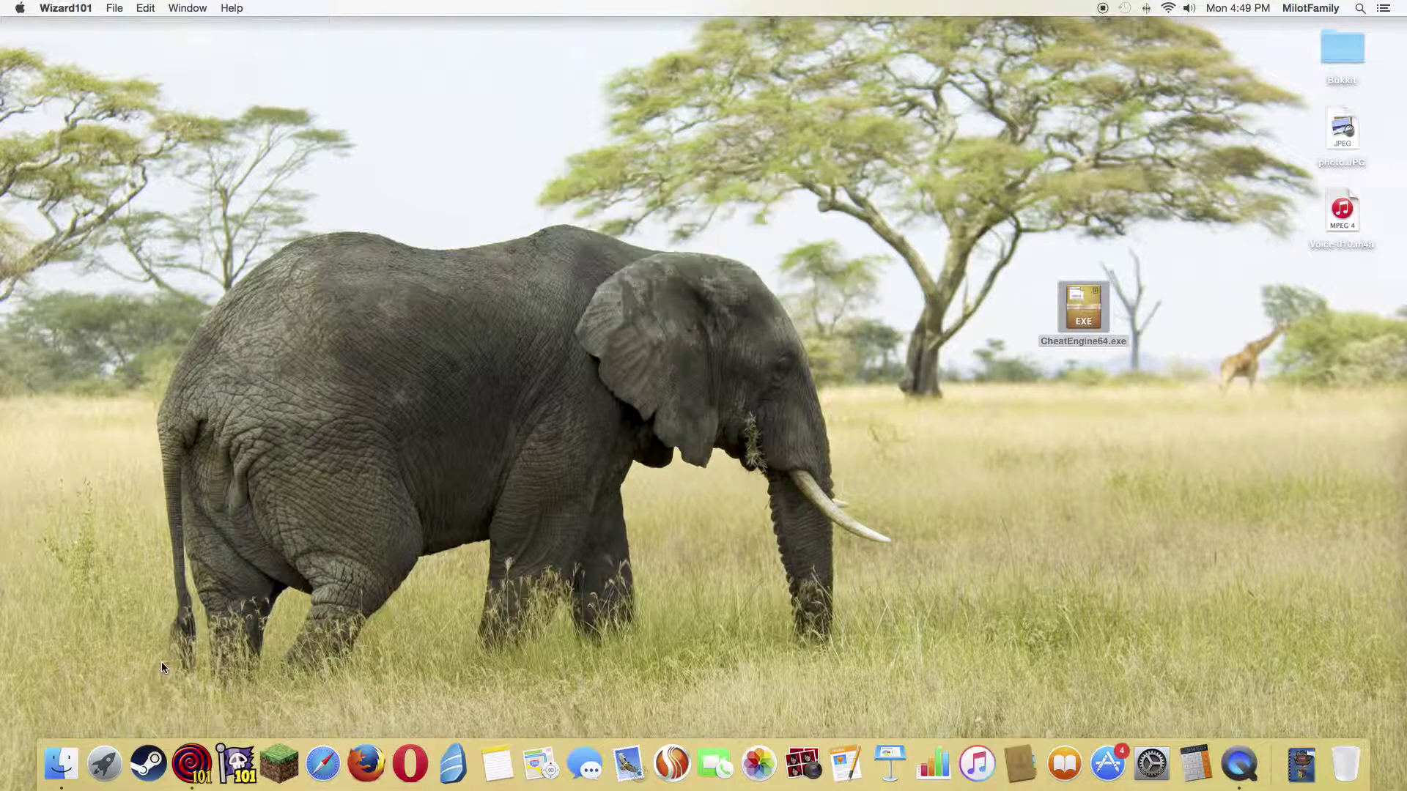
pyautogui.click(812, 259)
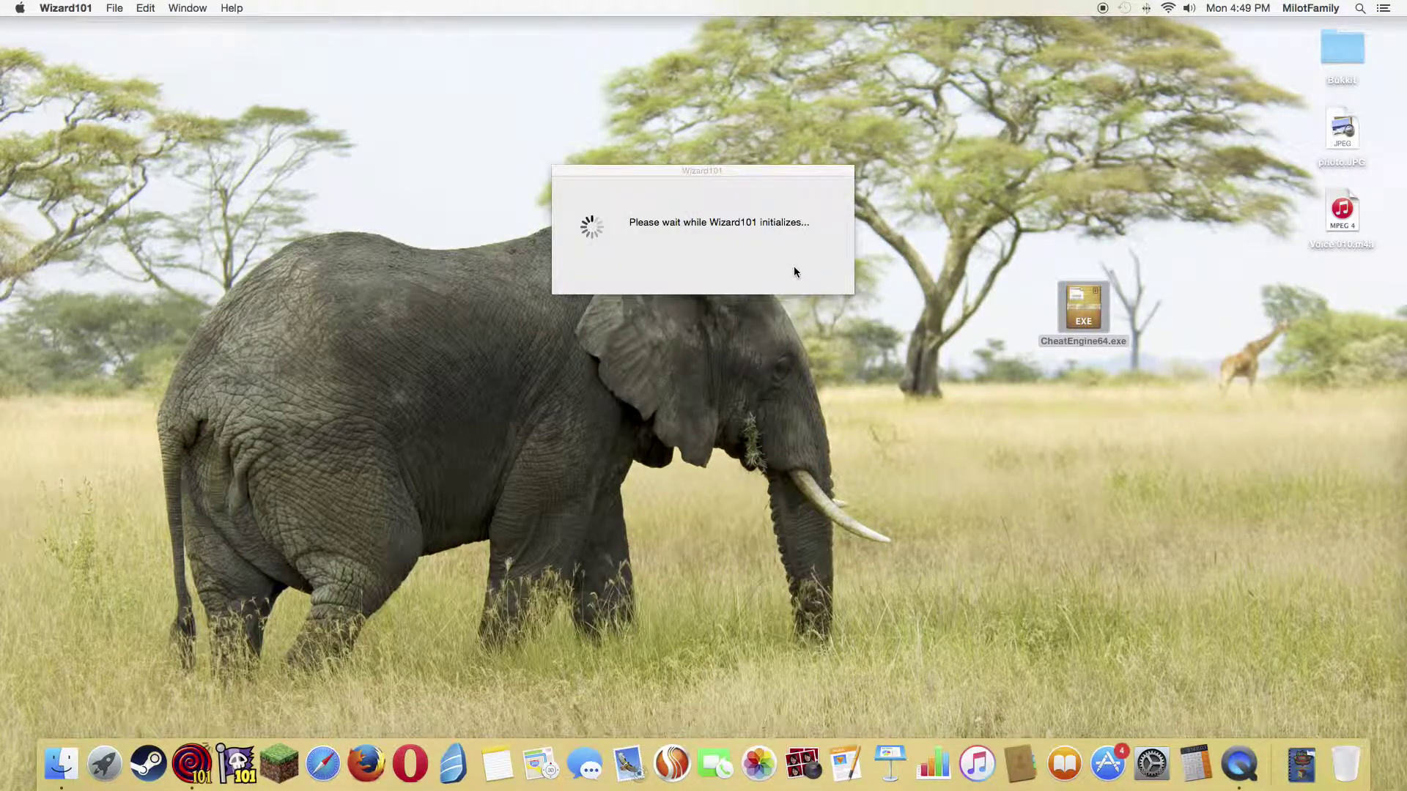
pyautogui.click(120, 7)
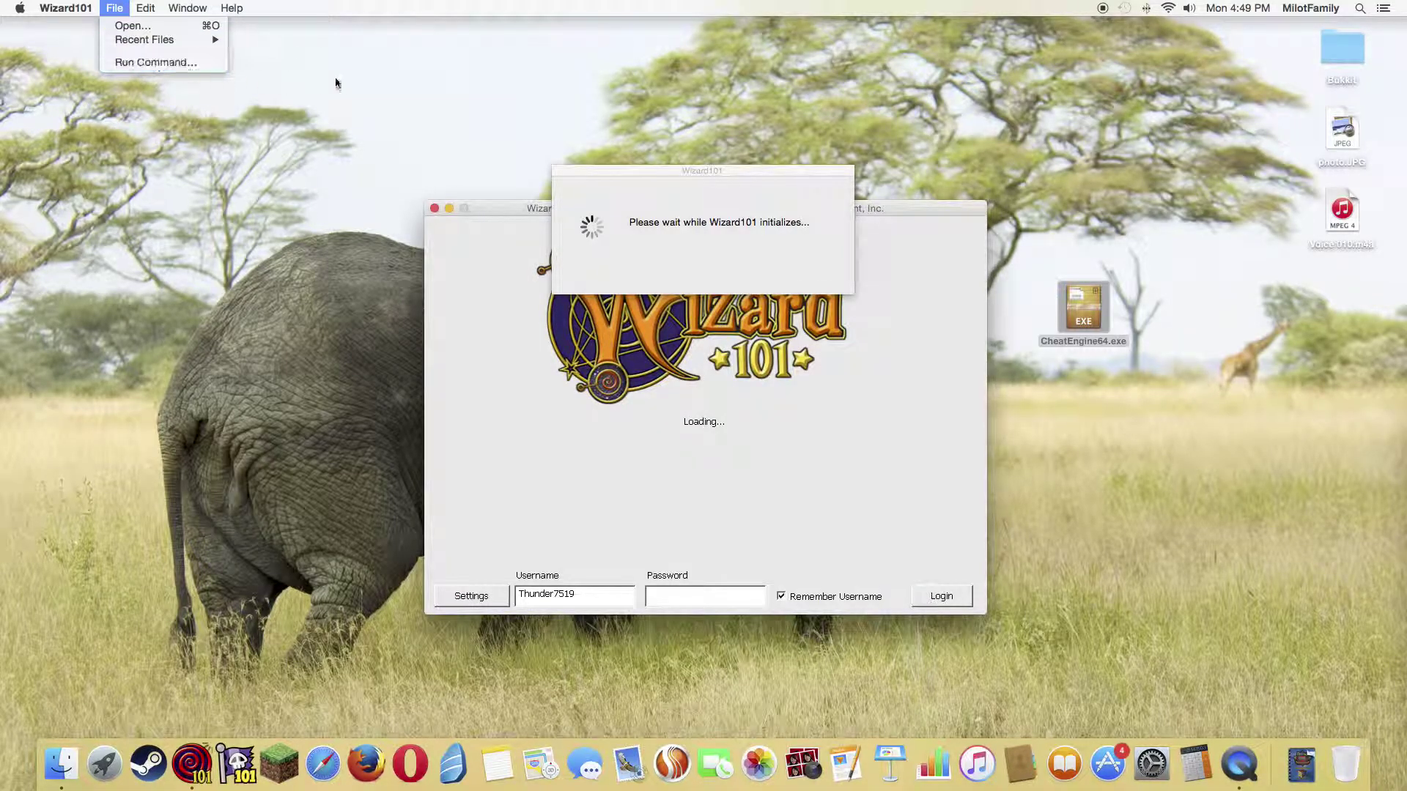
pyautogui.click(104, 9)
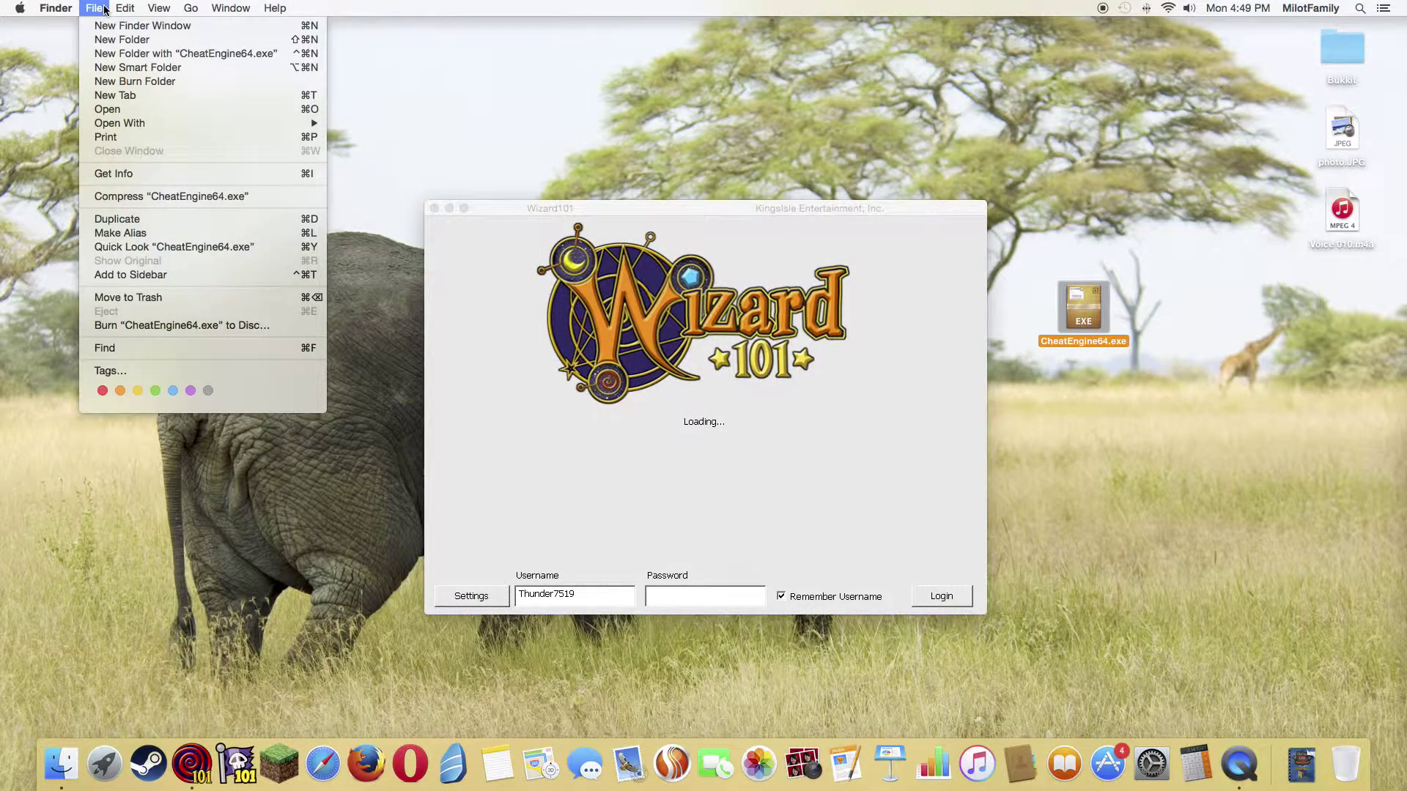
pyautogui.click(114, 8)
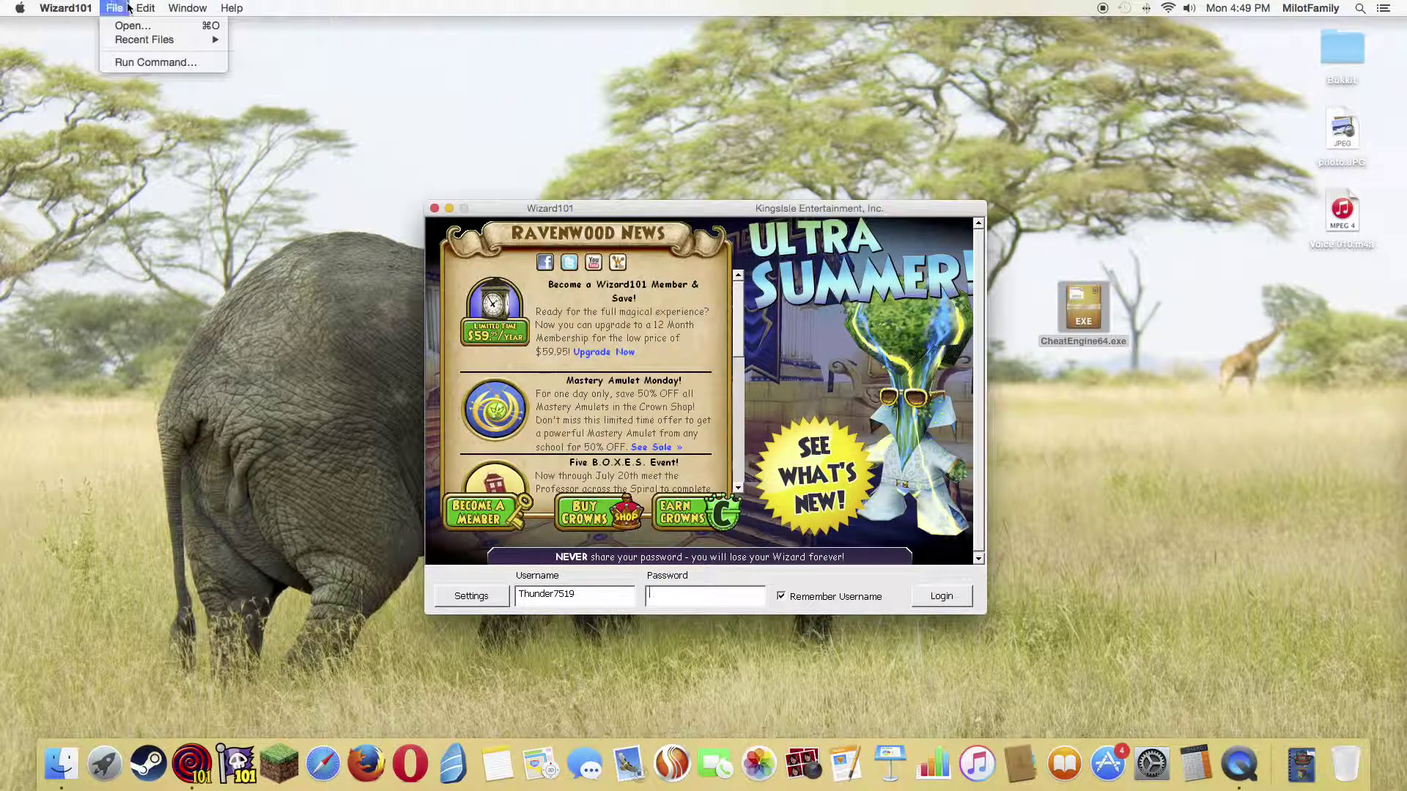
# - Run CheatEngine64.exe through the wizard101 bottle's Run Command to start the Setup Wizard
pyautogui.click(132, 63)
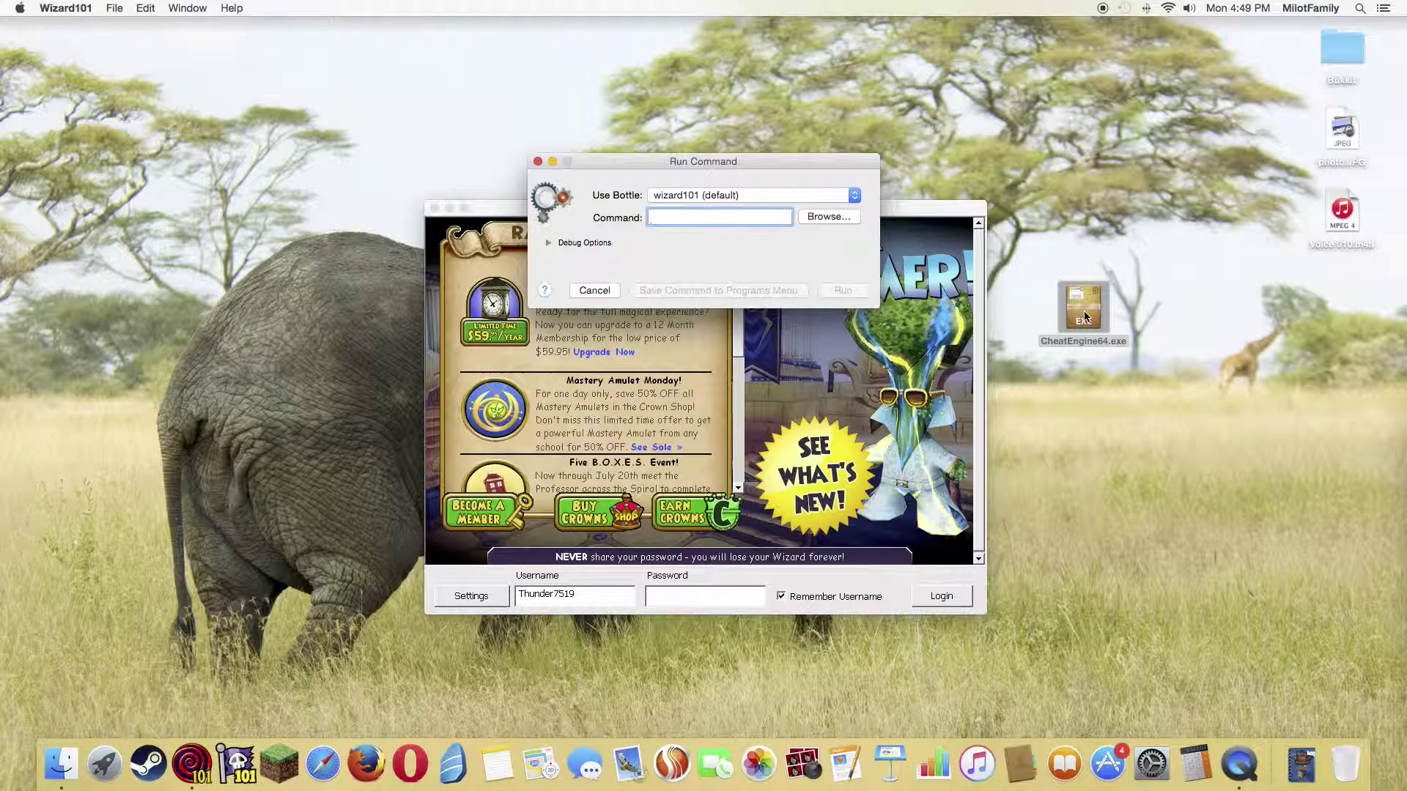
pyautogui.moveTo(1085, 317); pyautogui.dragTo(750, 222)
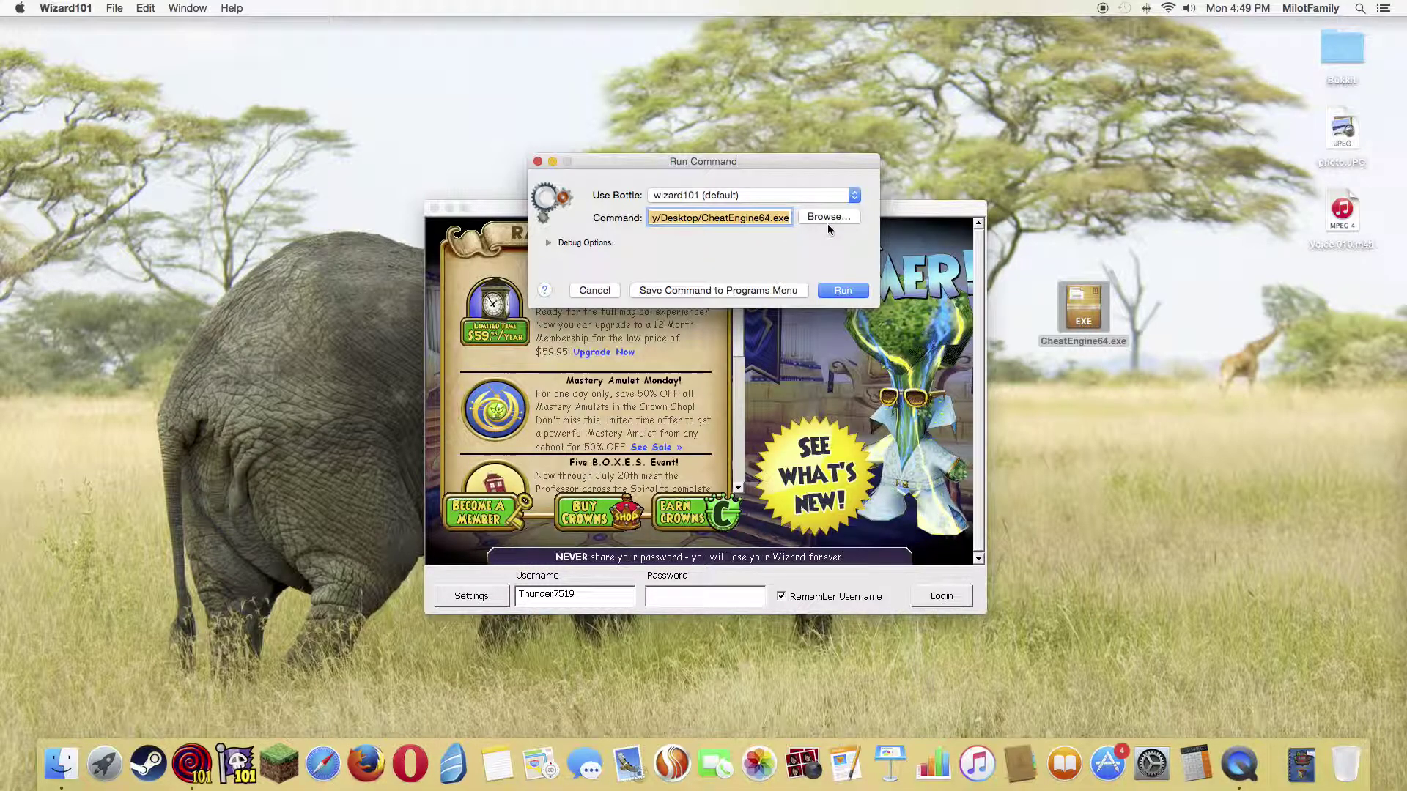
pyautogui.click(837, 291)
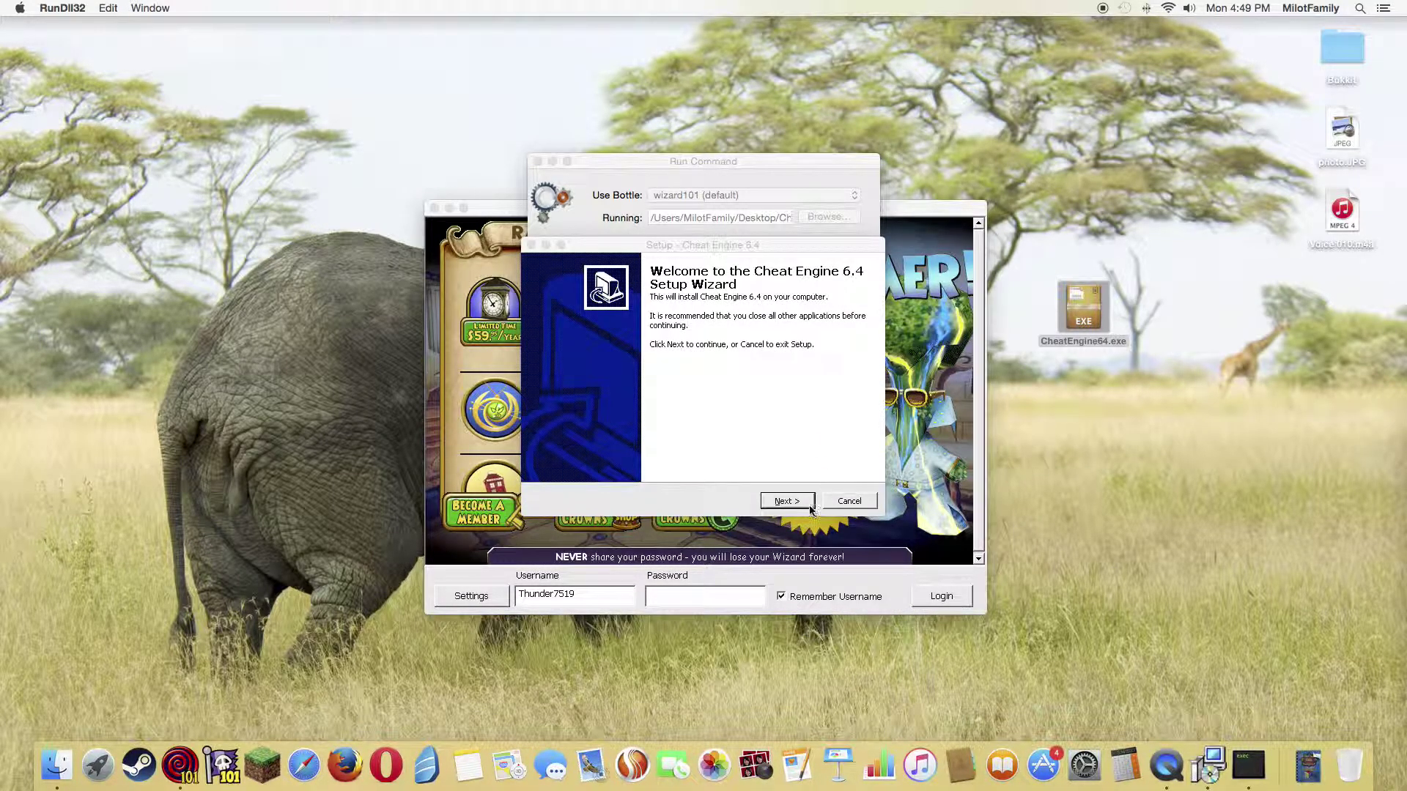
# - Accept the licence, keep the default install and Start Menu folders, and tick Create a desktop icon
pyautogui.click(787, 501)
pyautogui.click(555, 456)
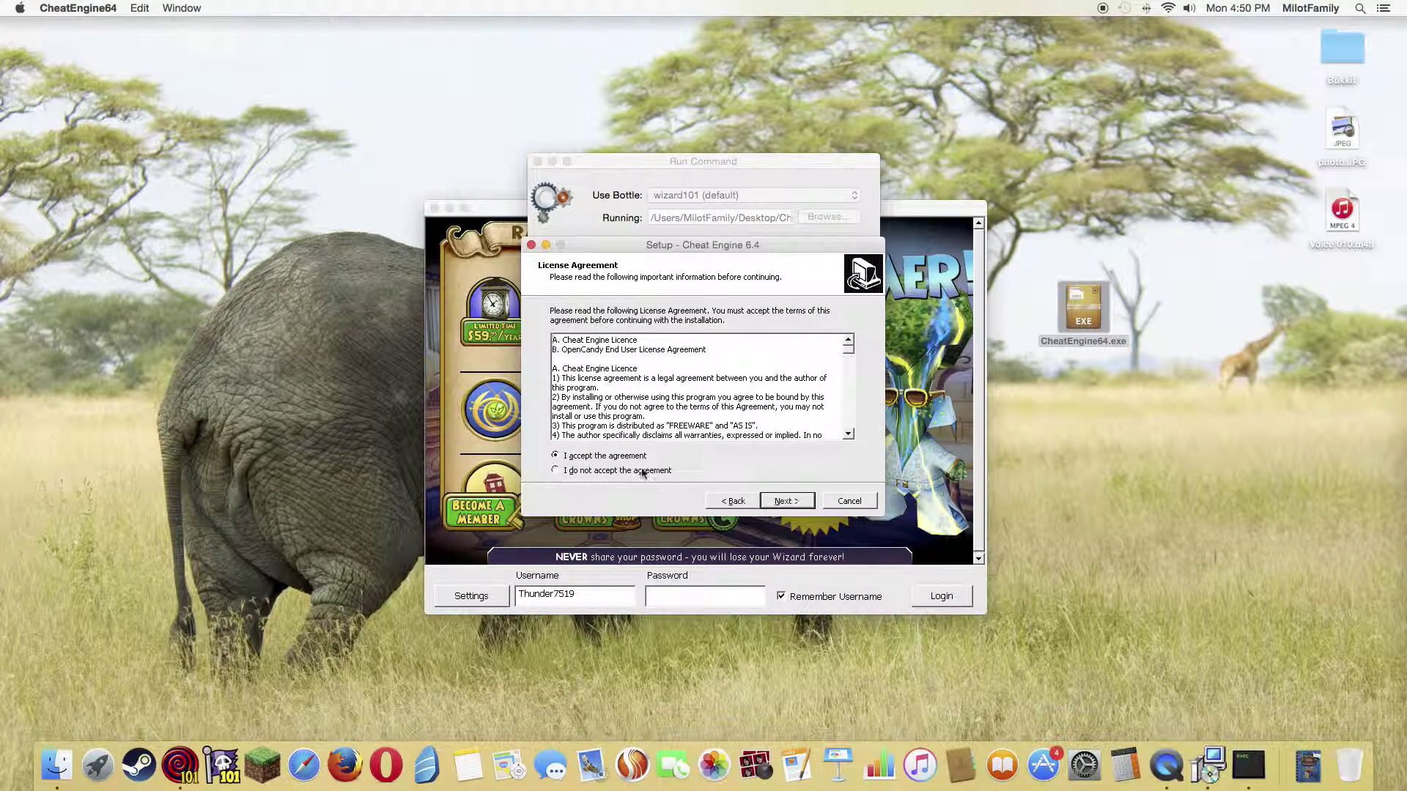
pyautogui.click(786, 501)
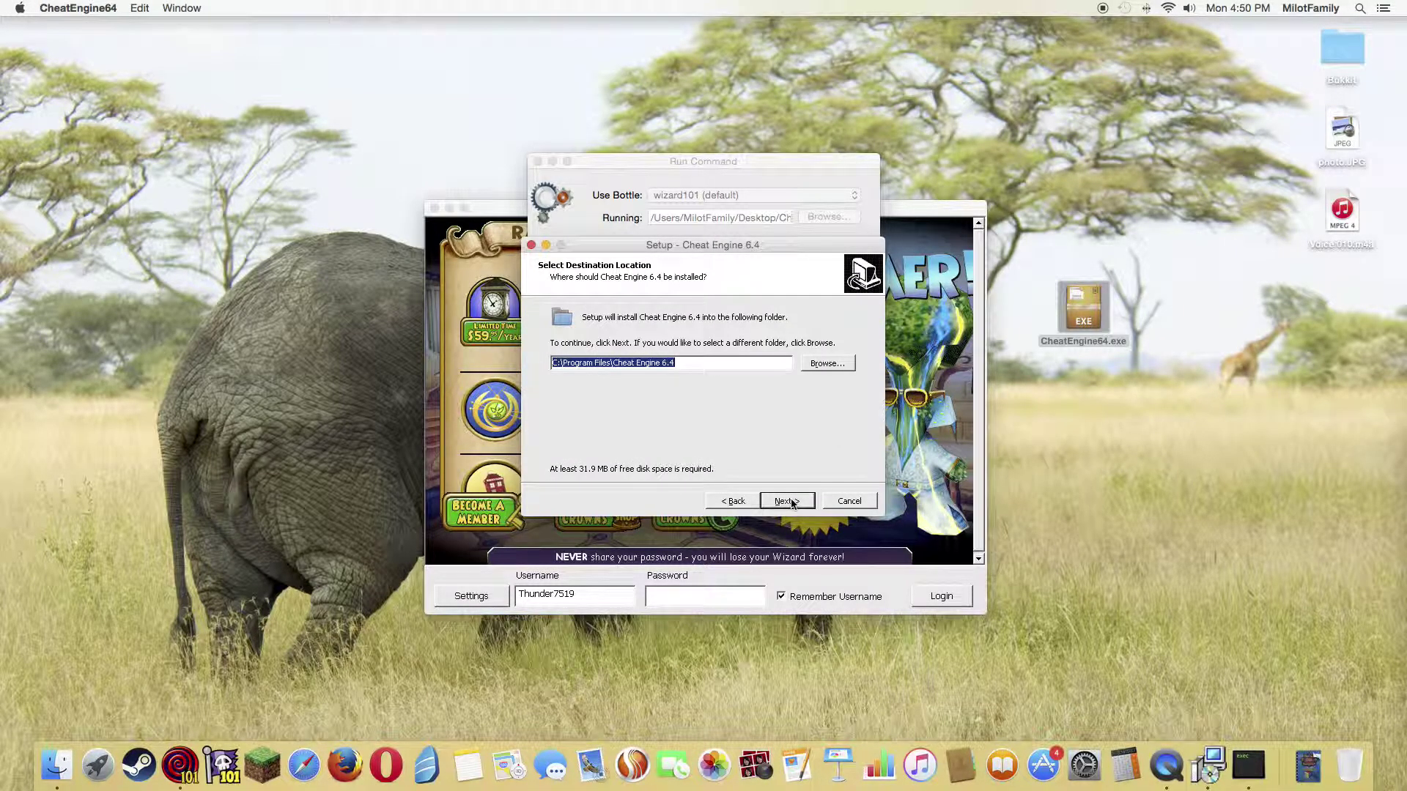
pyautogui.click(786, 501)
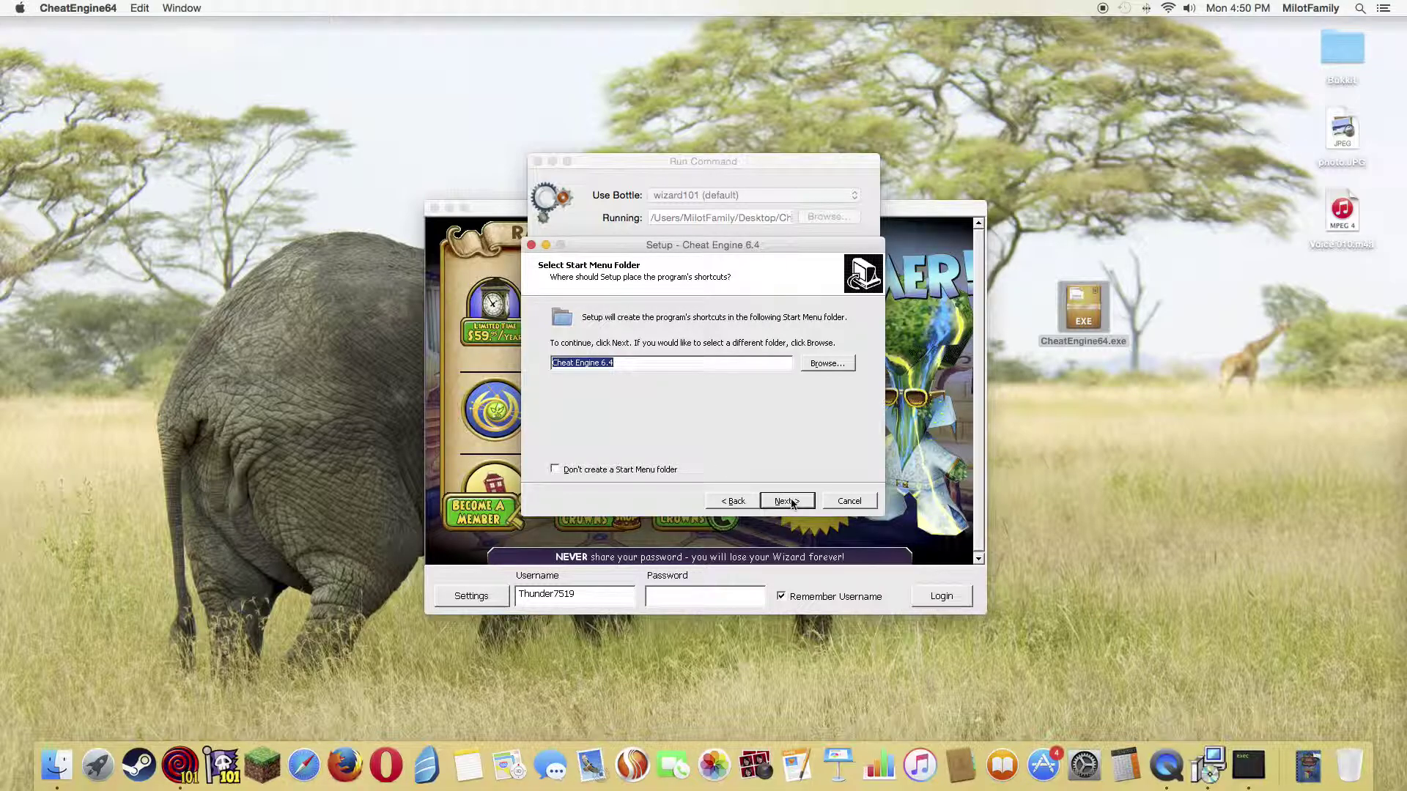
pyautogui.click(791, 503)
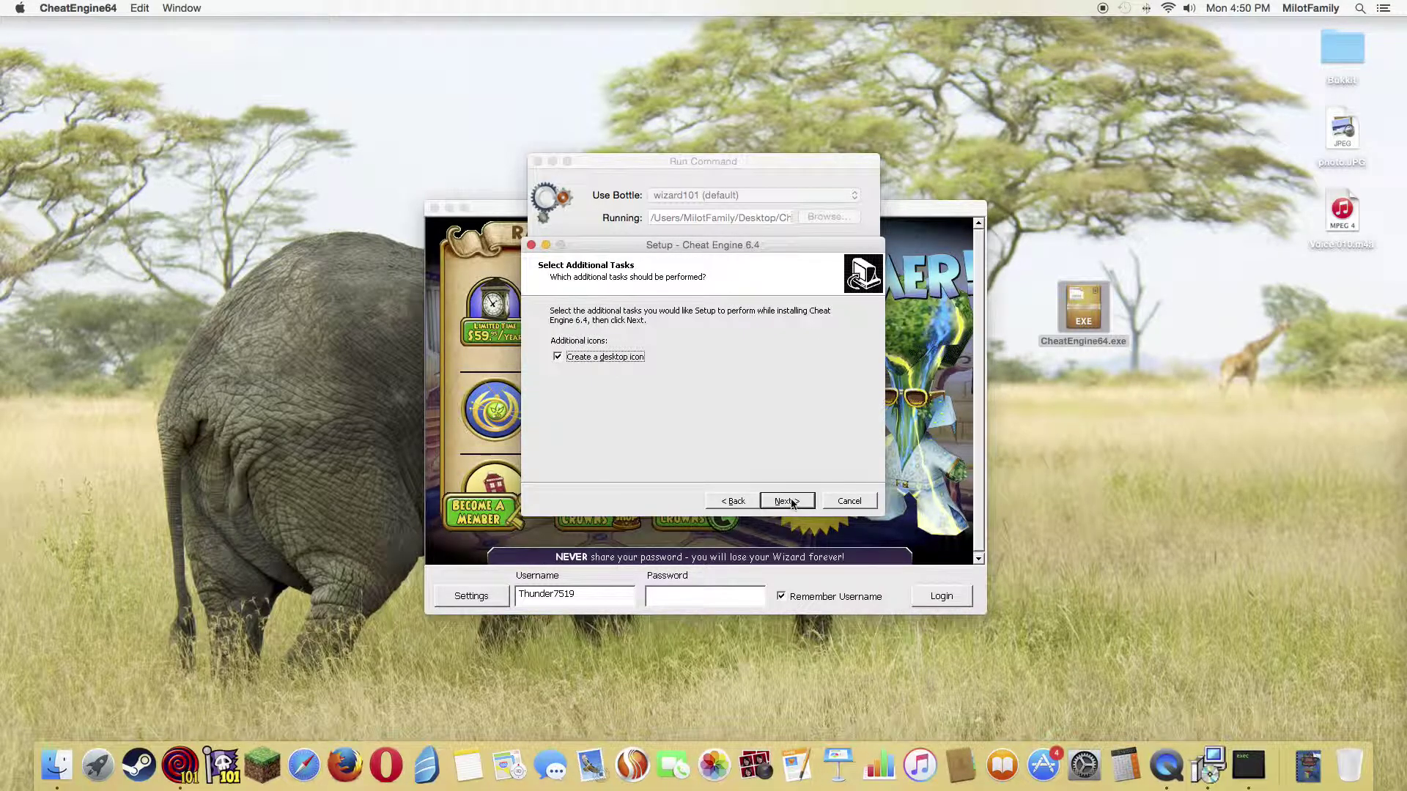
pyautogui.click(559, 357)
# - Skip the Opera and TuneUp offers, install Cheat Engine 6.4, and finish with Launch checked
pyautogui.click(799, 506)
pyautogui.click(800, 502)
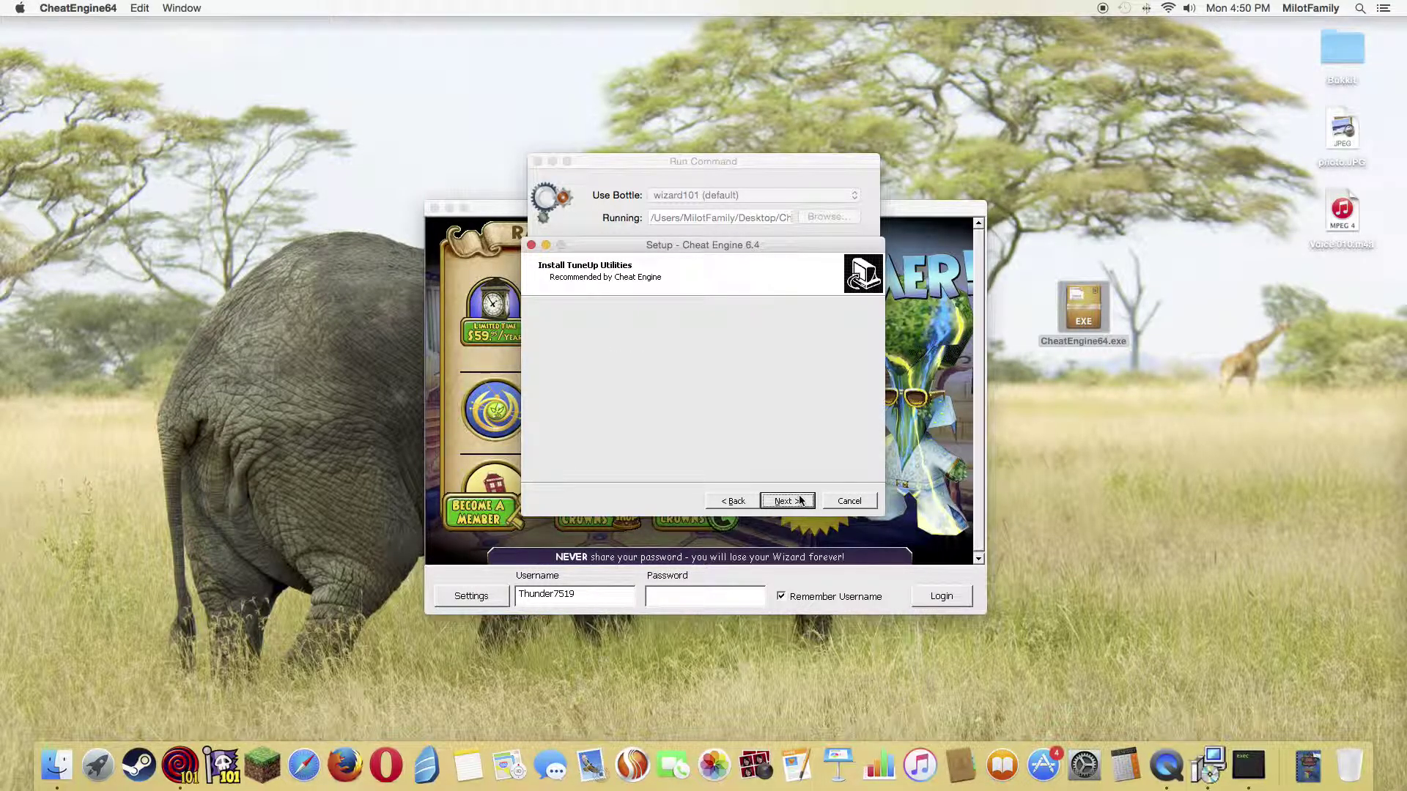
pyautogui.click(800, 501)
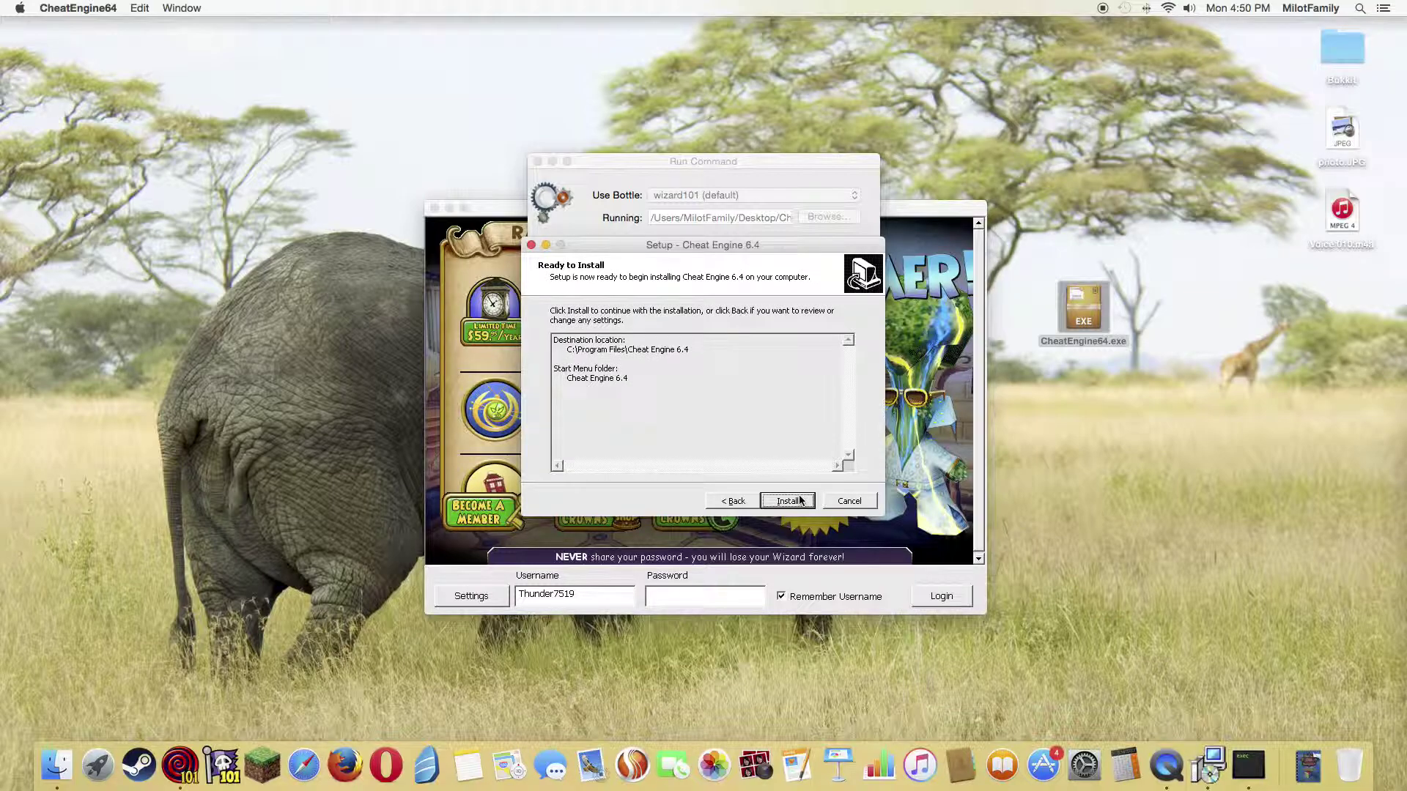
pyautogui.click(797, 502)
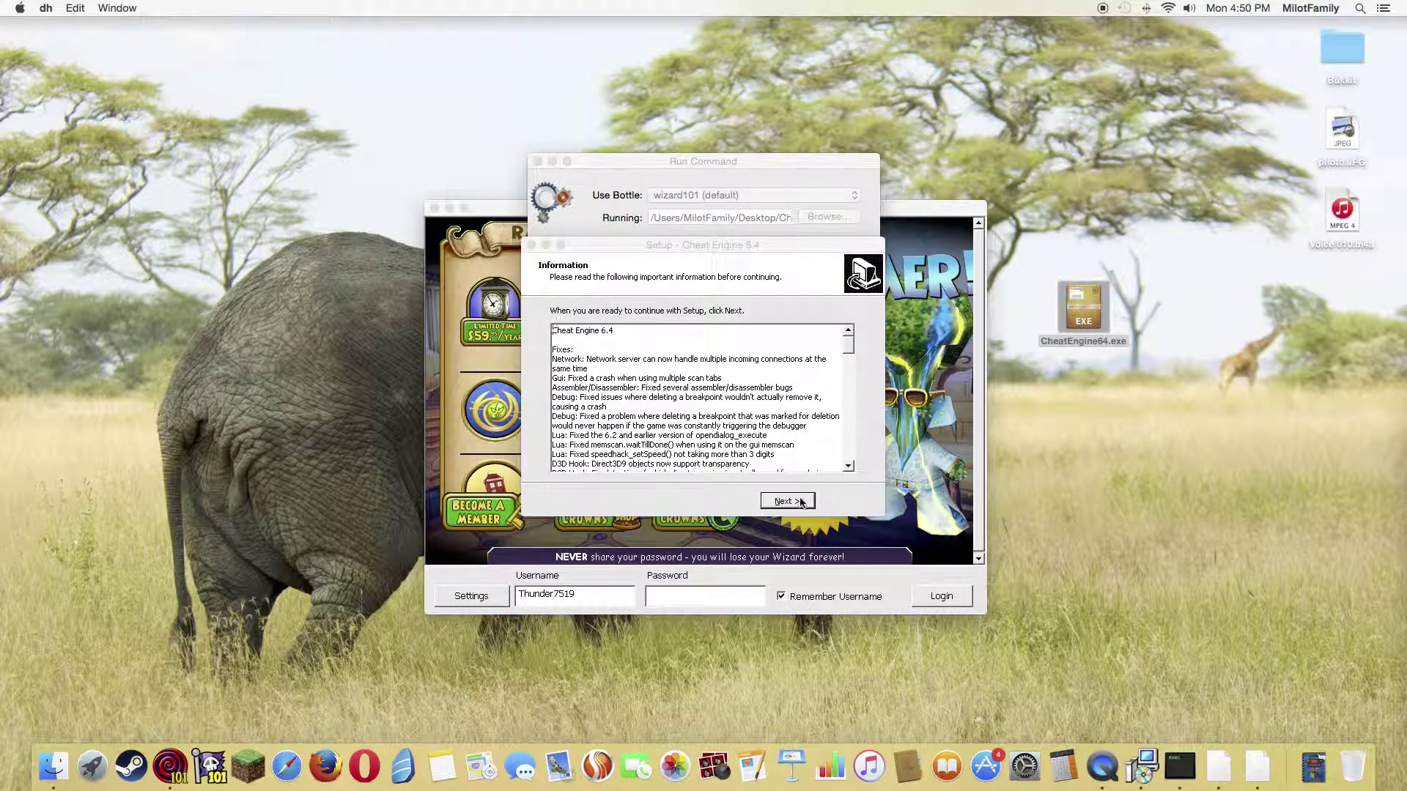
pyautogui.click(801, 502)
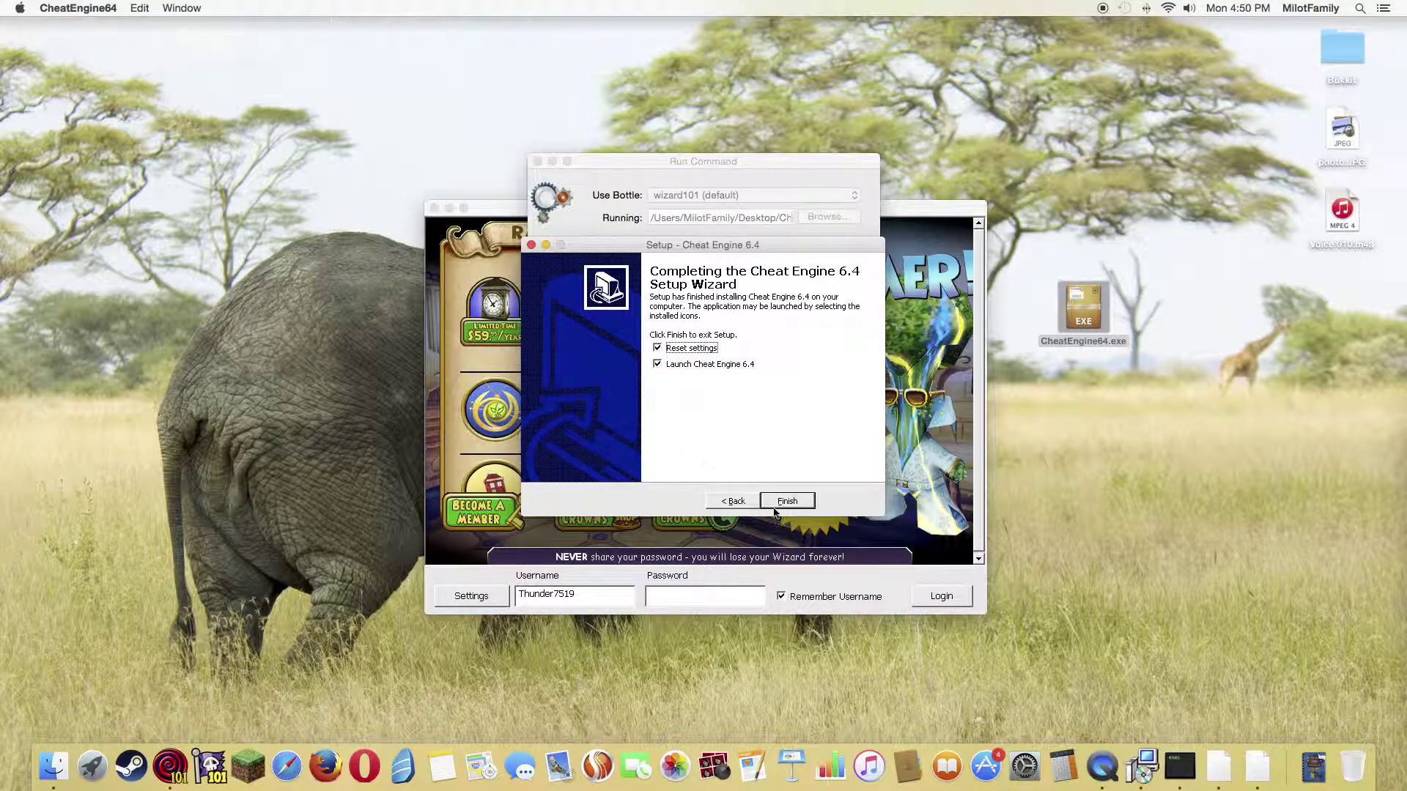
pyautogui.click(786, 504)
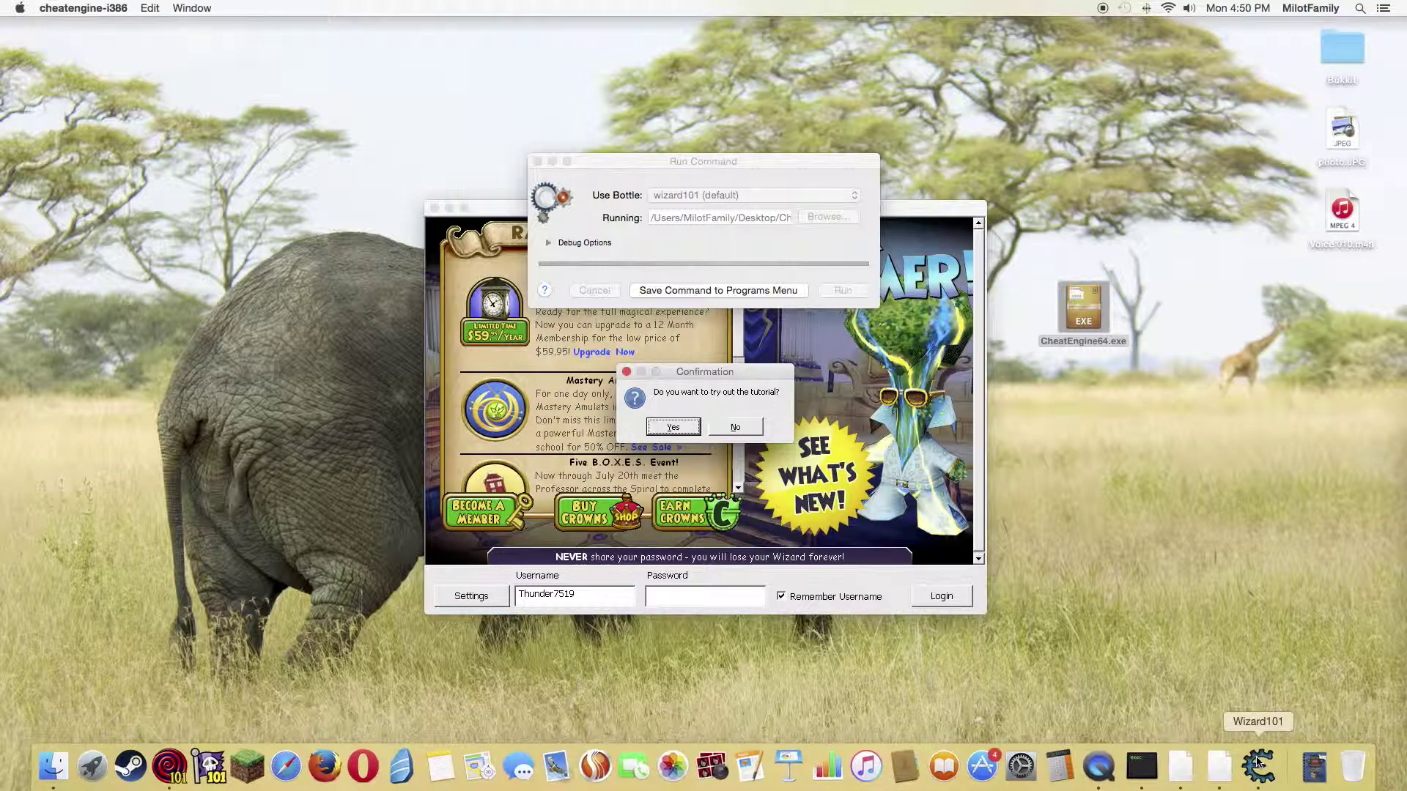
# - Start the tutorial and use Hit me repeatedly to lower the Step 2 health value
pyautogui.click(673, 427)
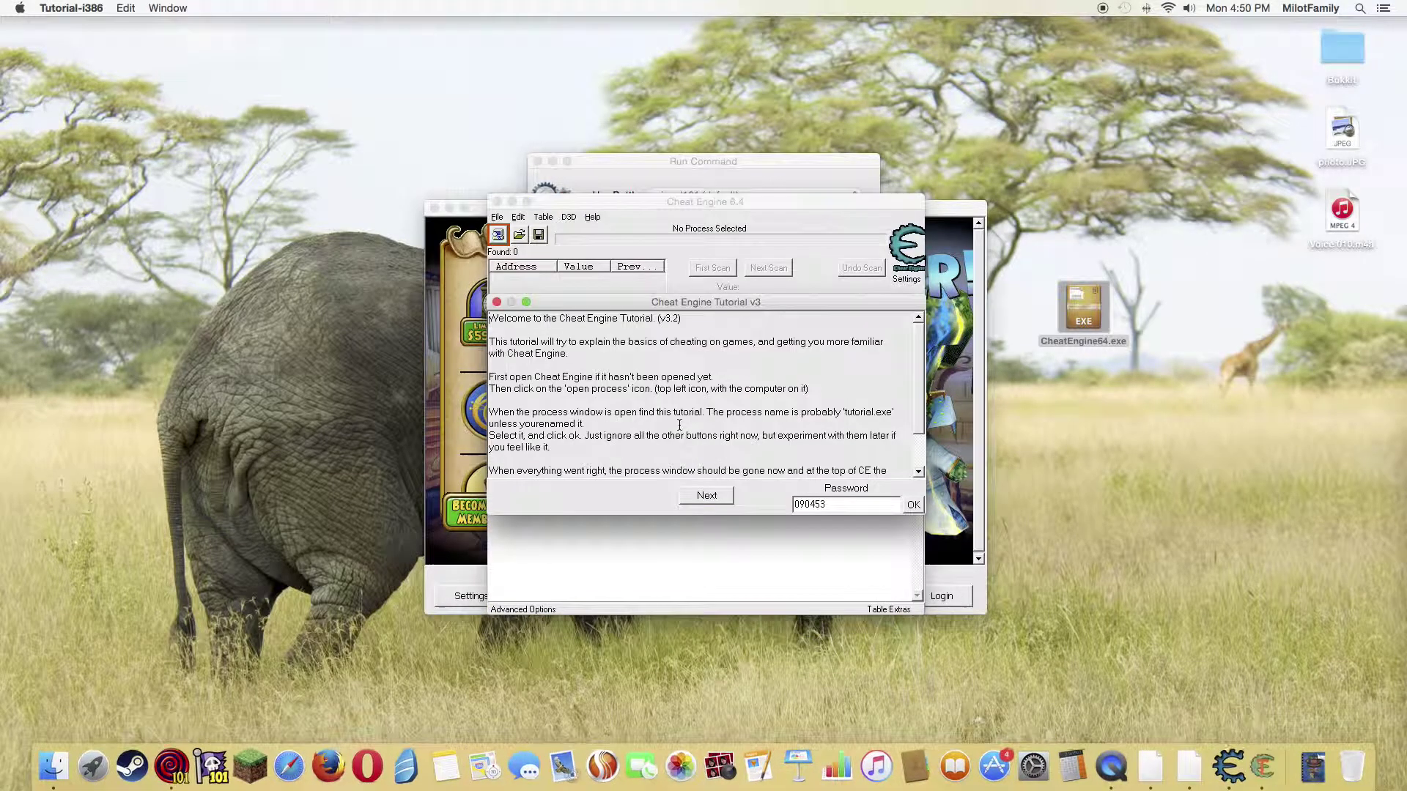
pyautogui.click(704, 497)
pyautogui.click(708, 482)
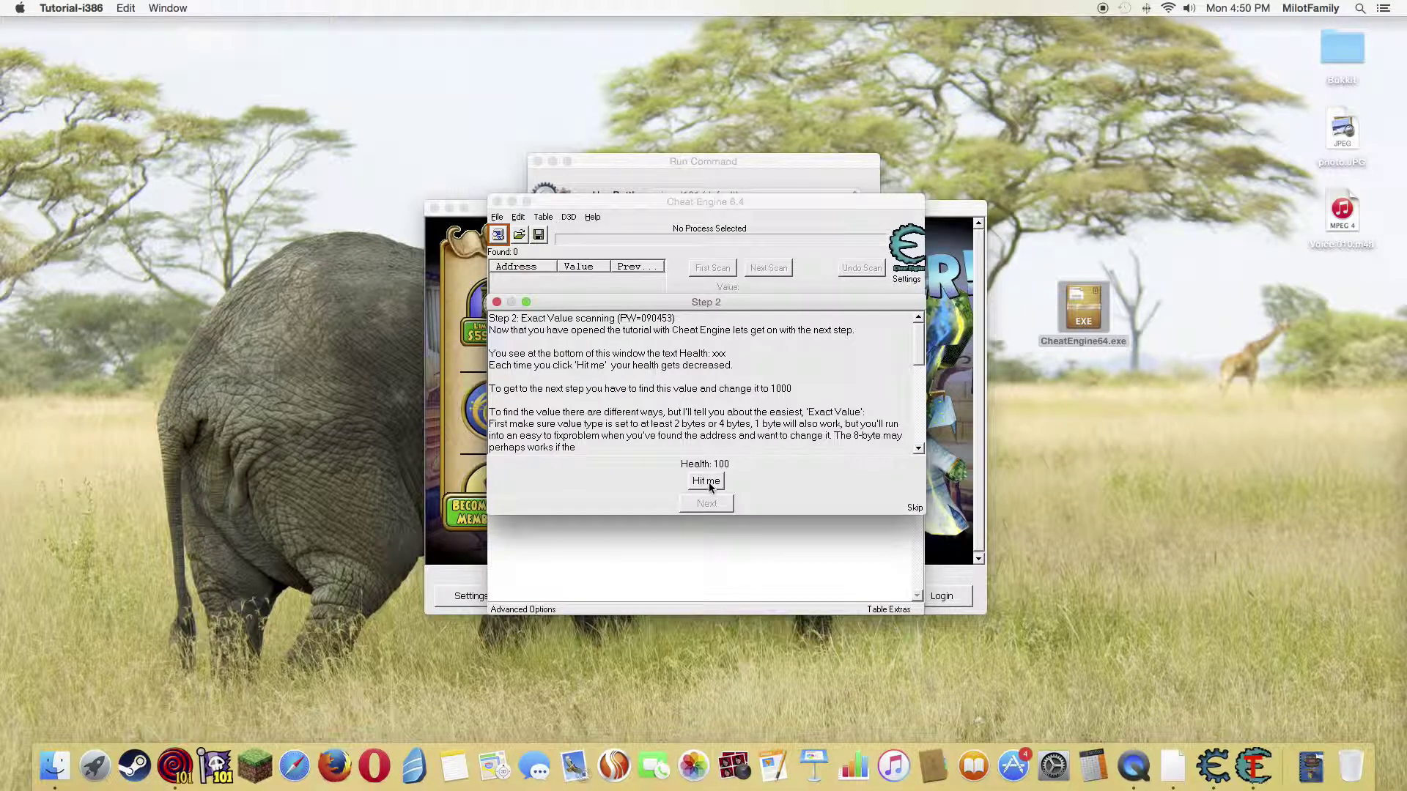
pyautogui.click(709, 484)
pyautogui.click(709, 484)
pyautogui.click(709, 484)
pyautogui.click(710, 484)
pyautogui.click(709, 484)
# - Skip tutorial Steps 2 and 3 to reach Step 4, then bring Cheat Engine's main window forward
pyautogui.click(497, 303)
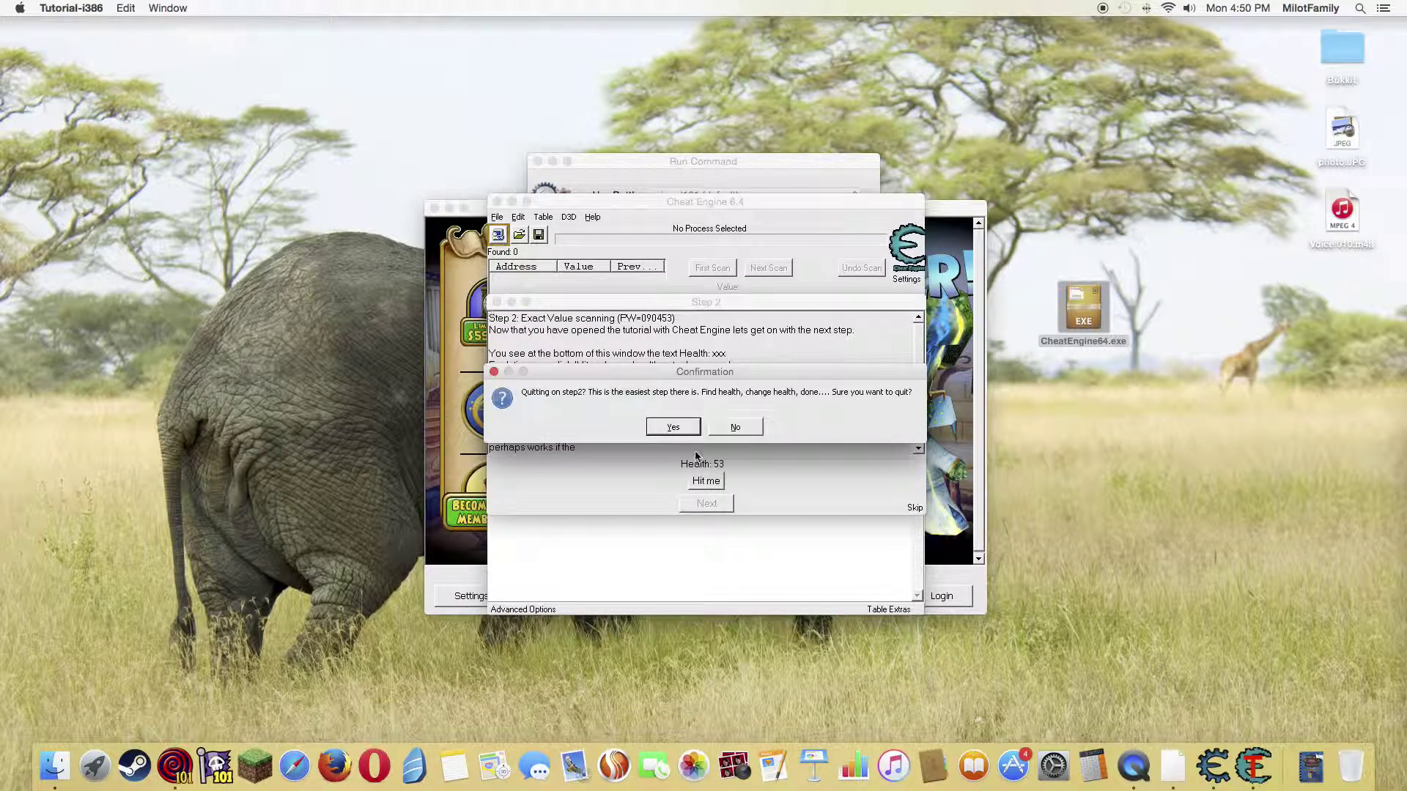
pyautogui.click(711, 428)
pyautogui.click(706, 481)
pyautogui.click(706, 480)
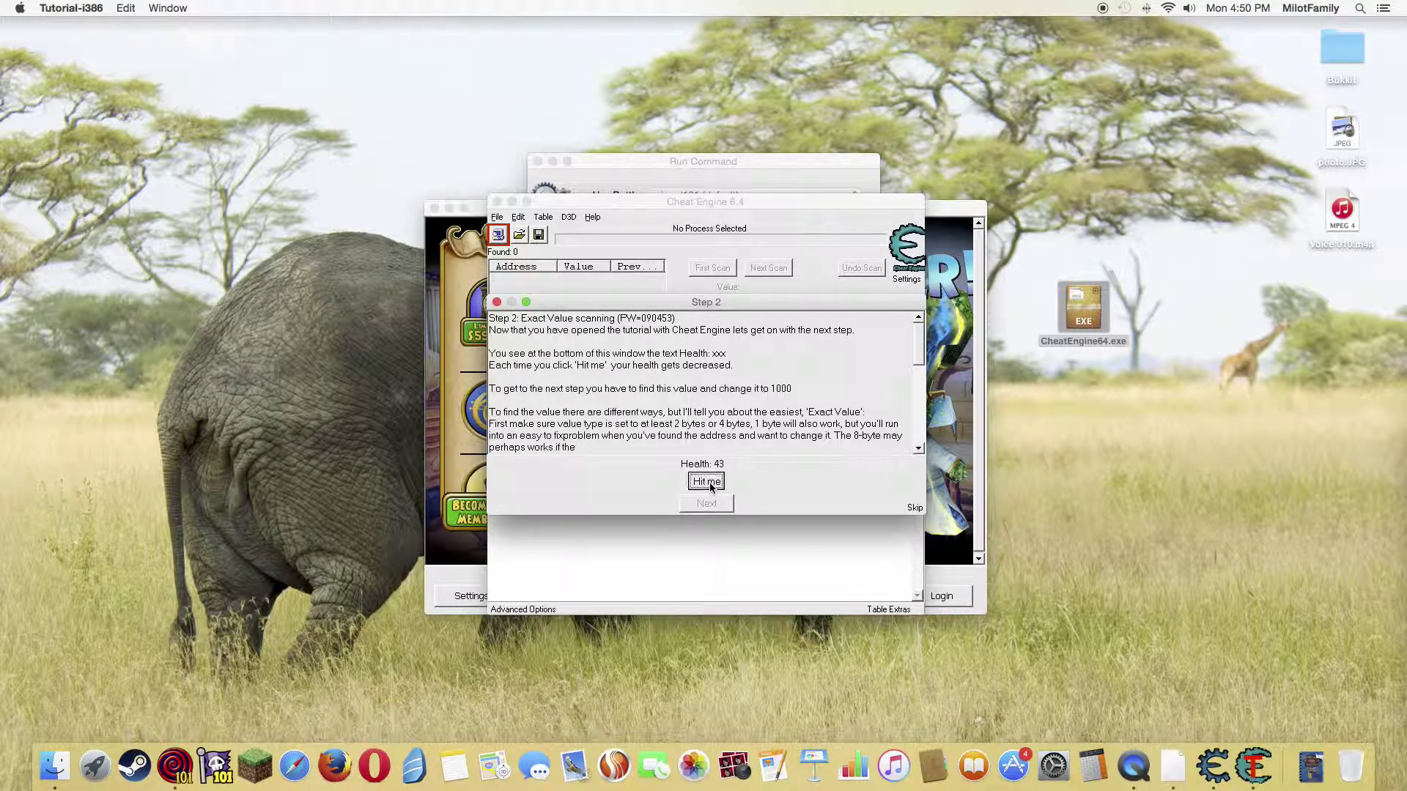
pyautogui.click(914, 509)
pyautogui.click(711, 428)
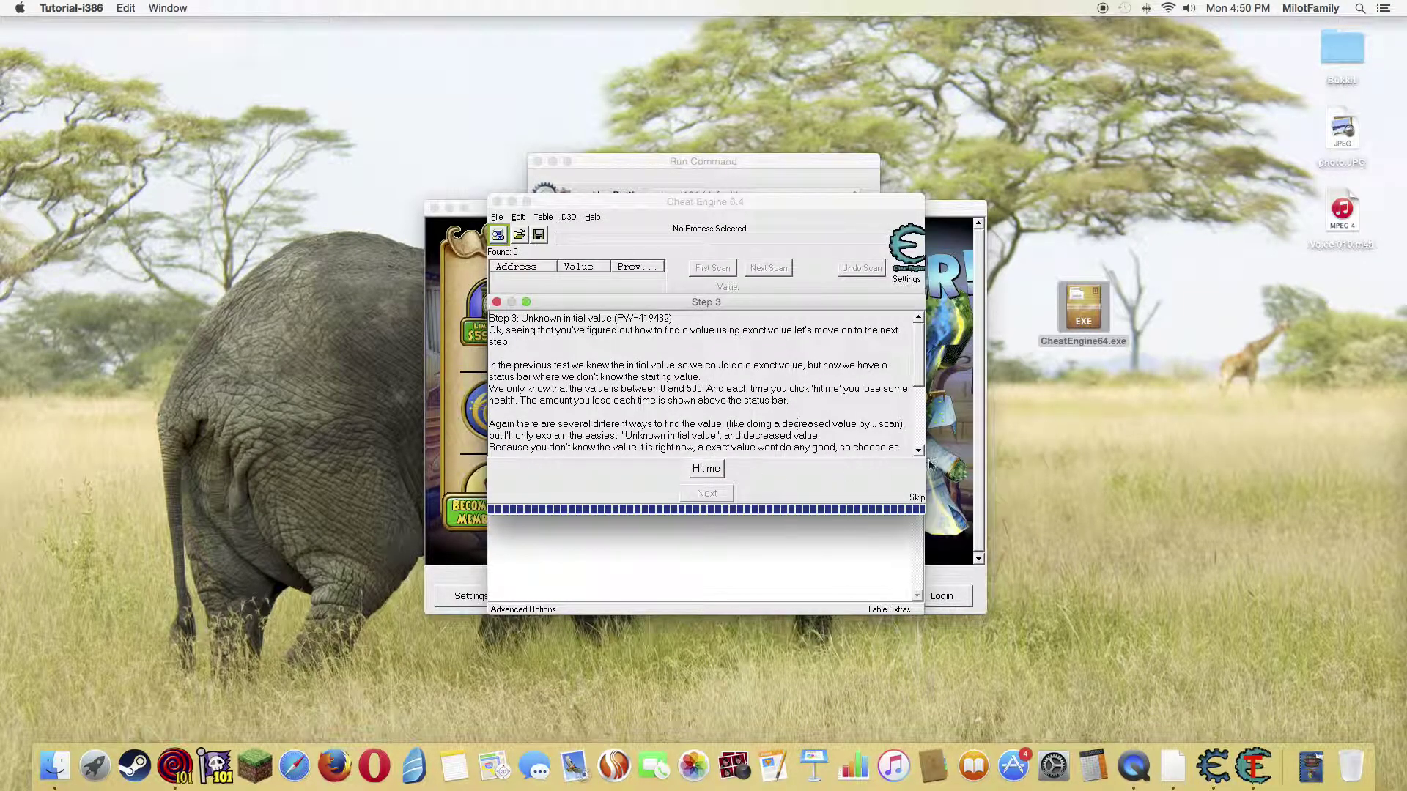
pyautogui.click(915, 498)
pyautogui.click(703, 427)
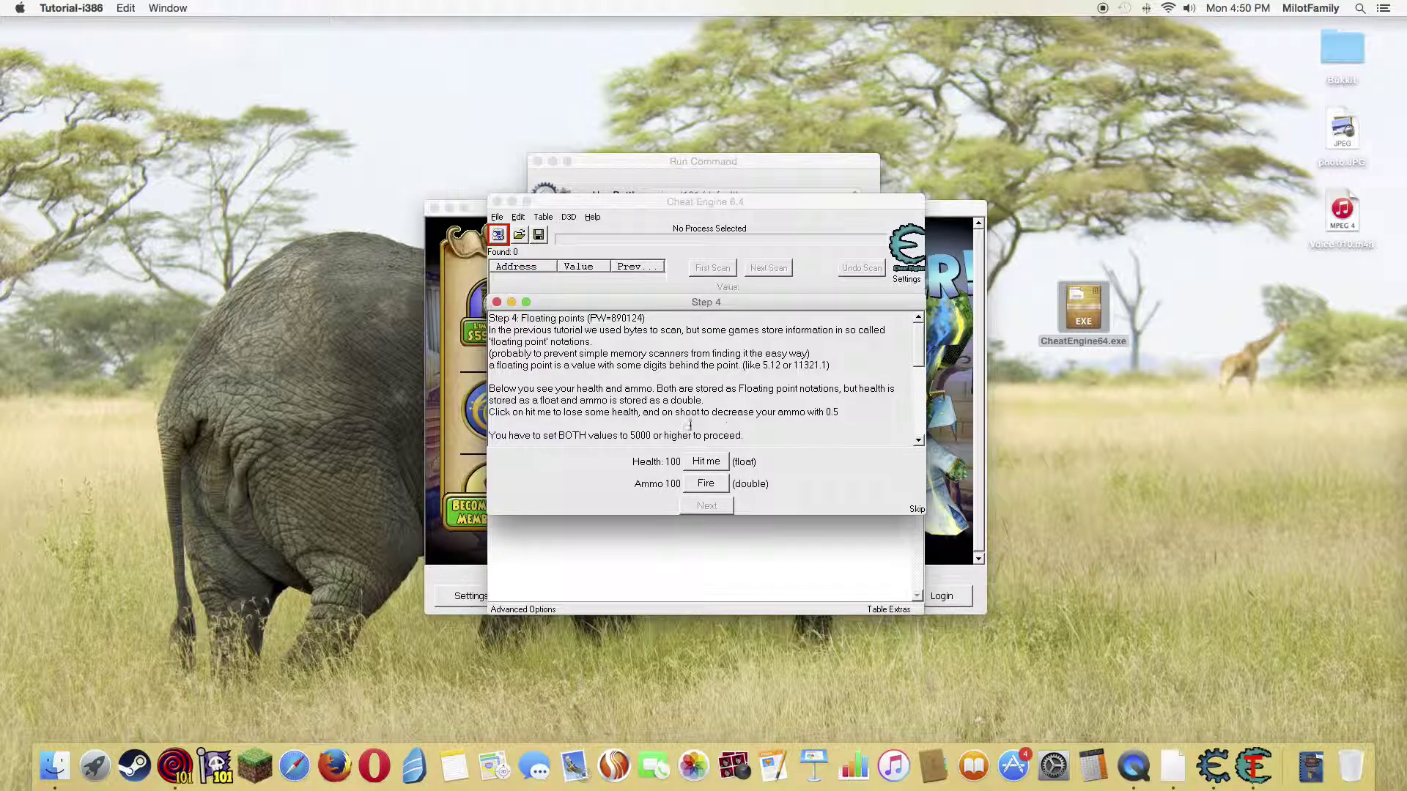
pyautogui.click(751, 292)
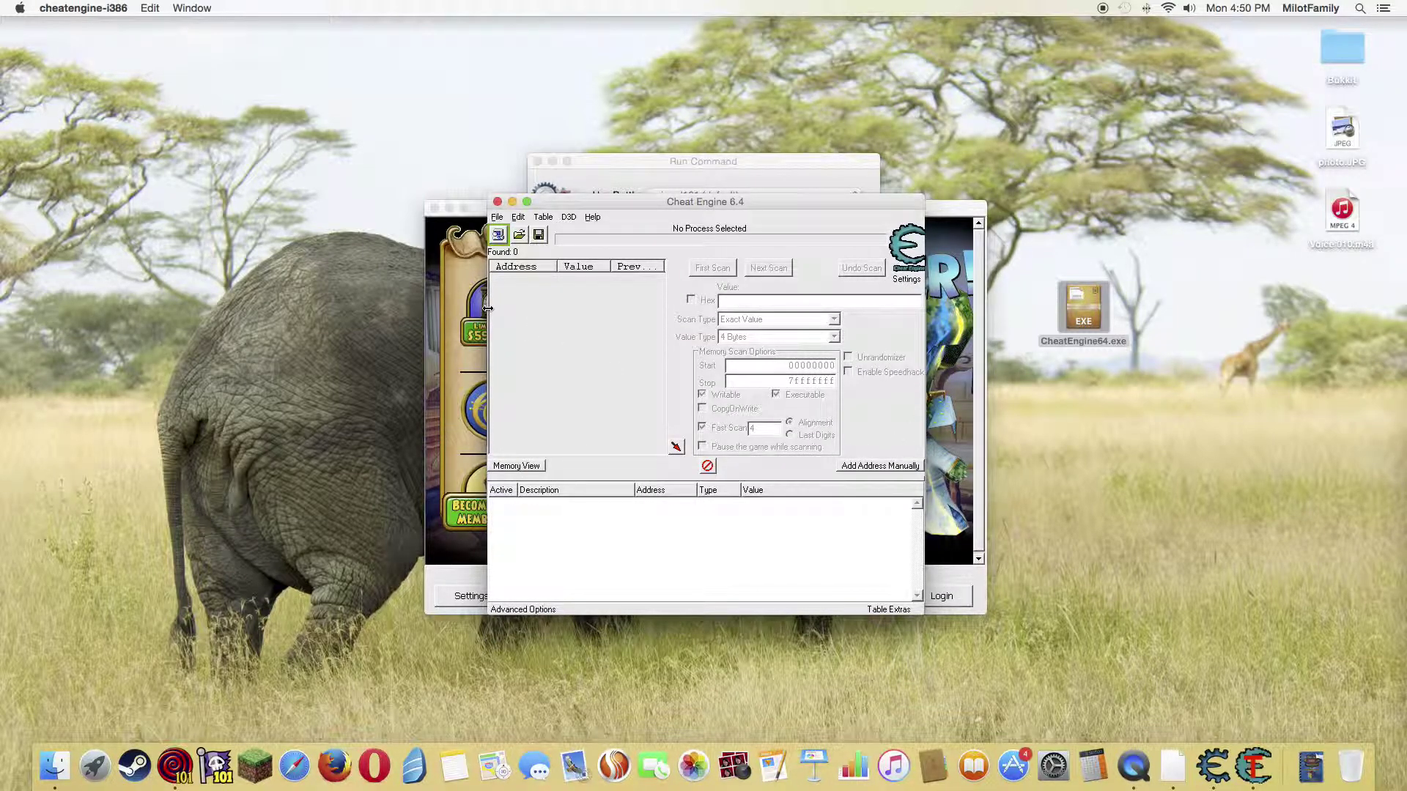
# - Quit cheatengine-i386, Tutorial-i386 and Wizard101 from their application menus in the menu bar
pyautogui.click(129, 7)
pyautogui.click(102, 77)
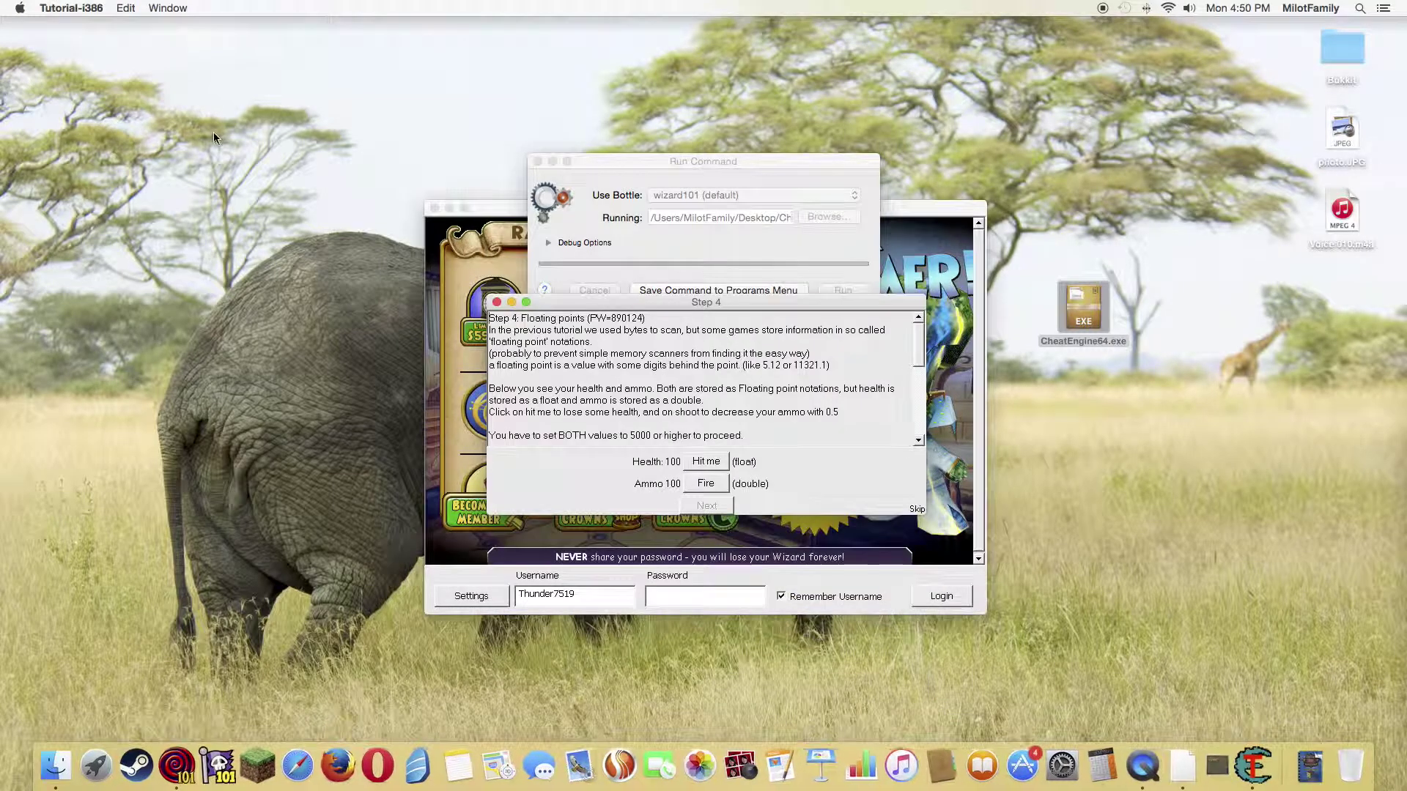
pyautogui.click(81, 7)
pyautogui.click(88, 76)
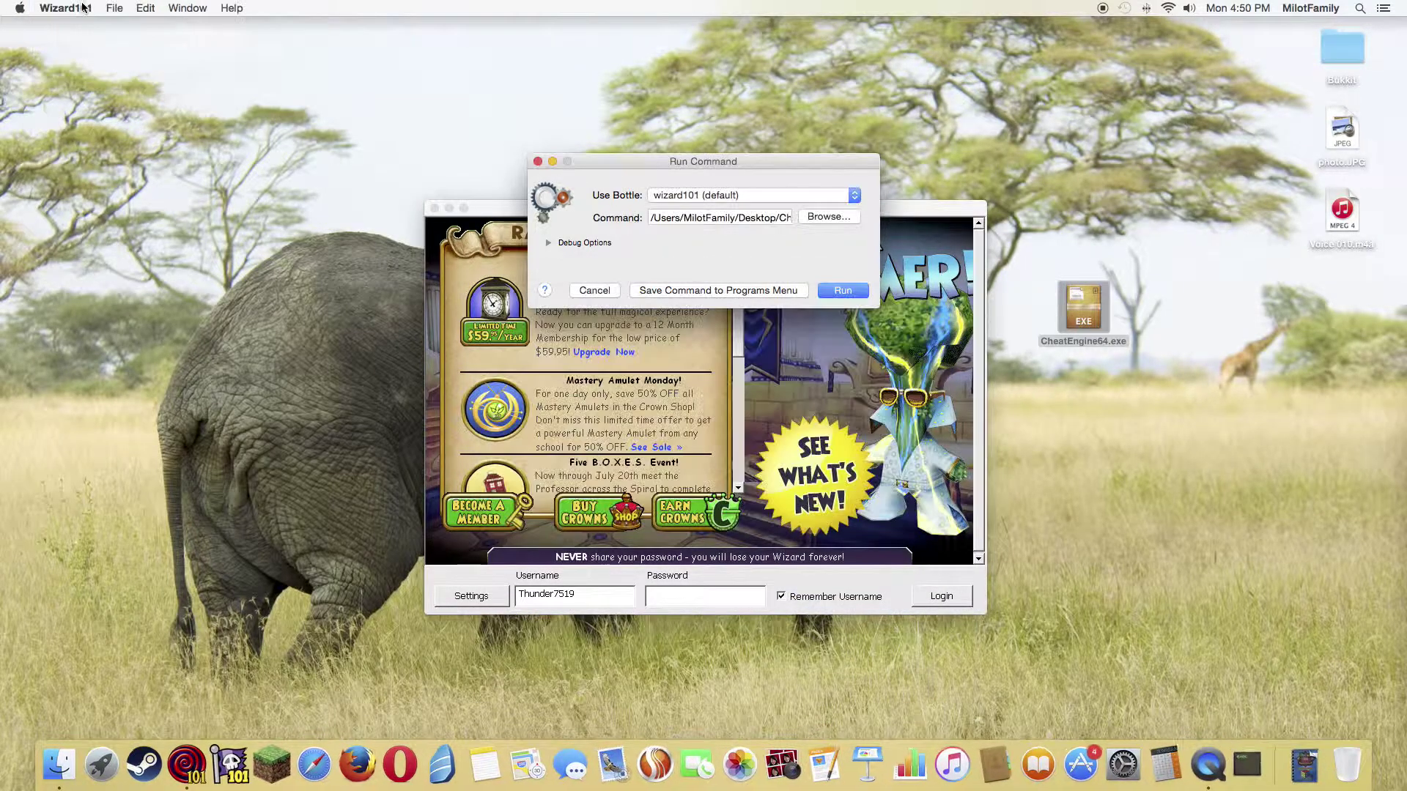
pyautogui.click(66, 8)
pyautogui.click(96, 121)
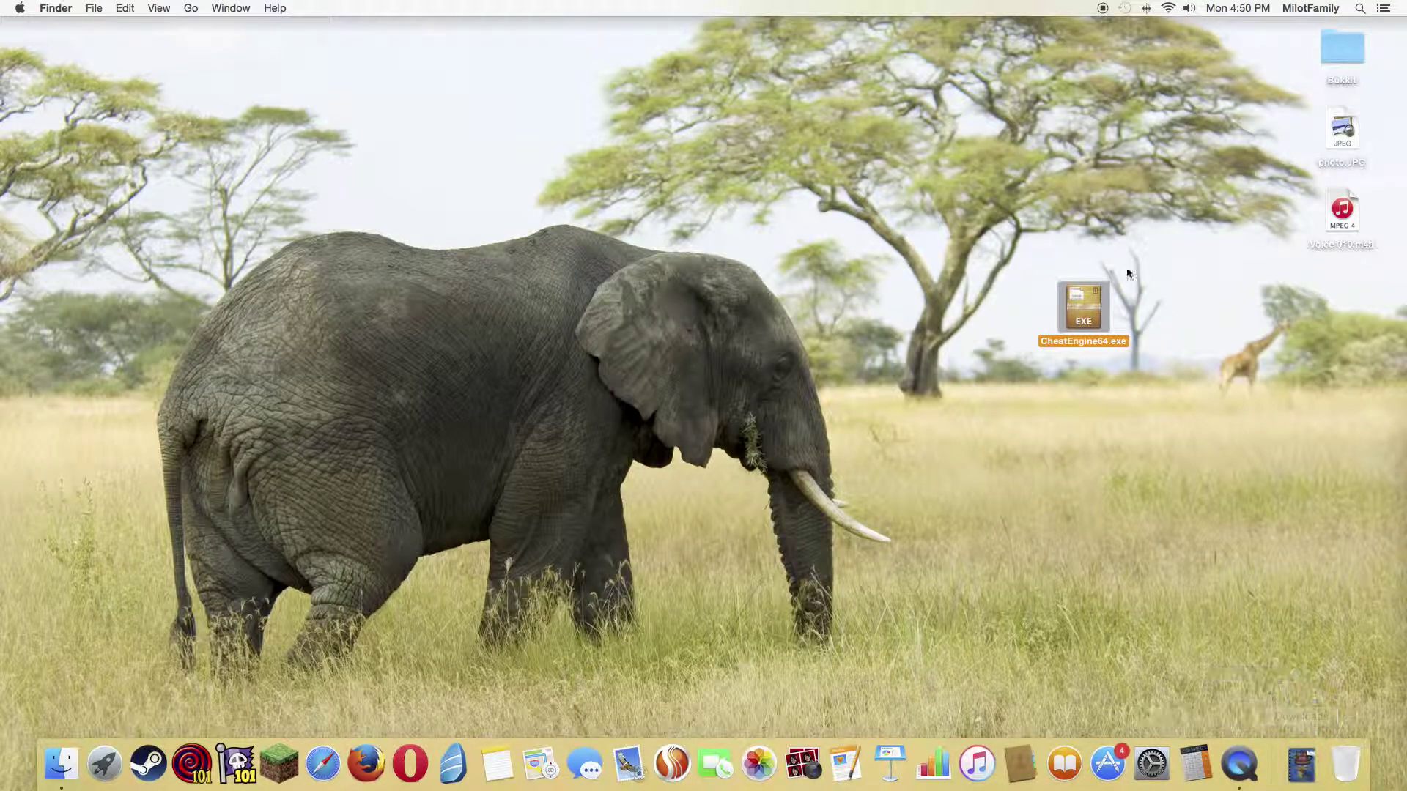
# - Move CheatEngine64.exe to the Trash and permanently empty the Trash
pyautogui.moveTo(1086, 331); pyautogui.dragTo(1345, 764)
pyautogui.click(1345, 764)
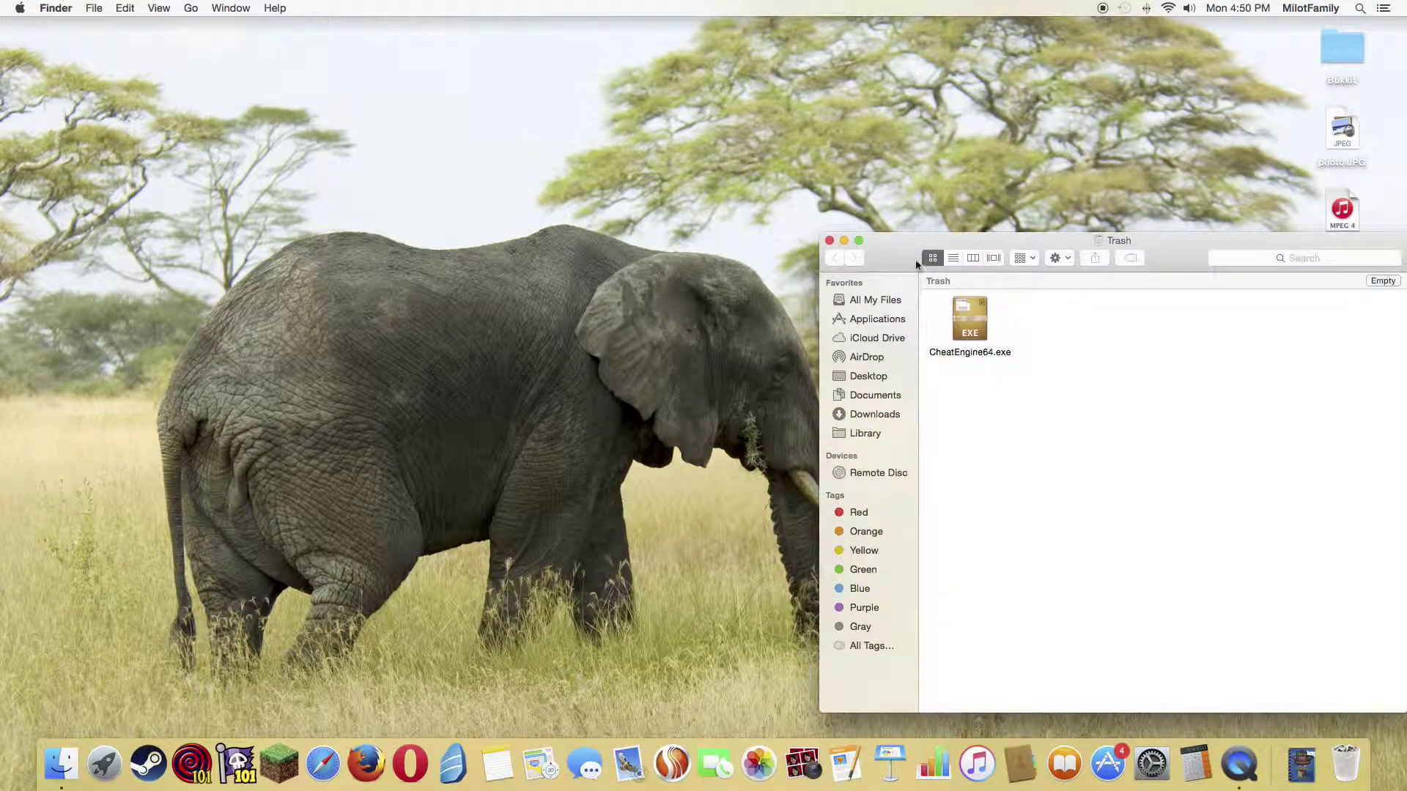
pyautogui.click(1382, 281)
pyautogui.press('Return')
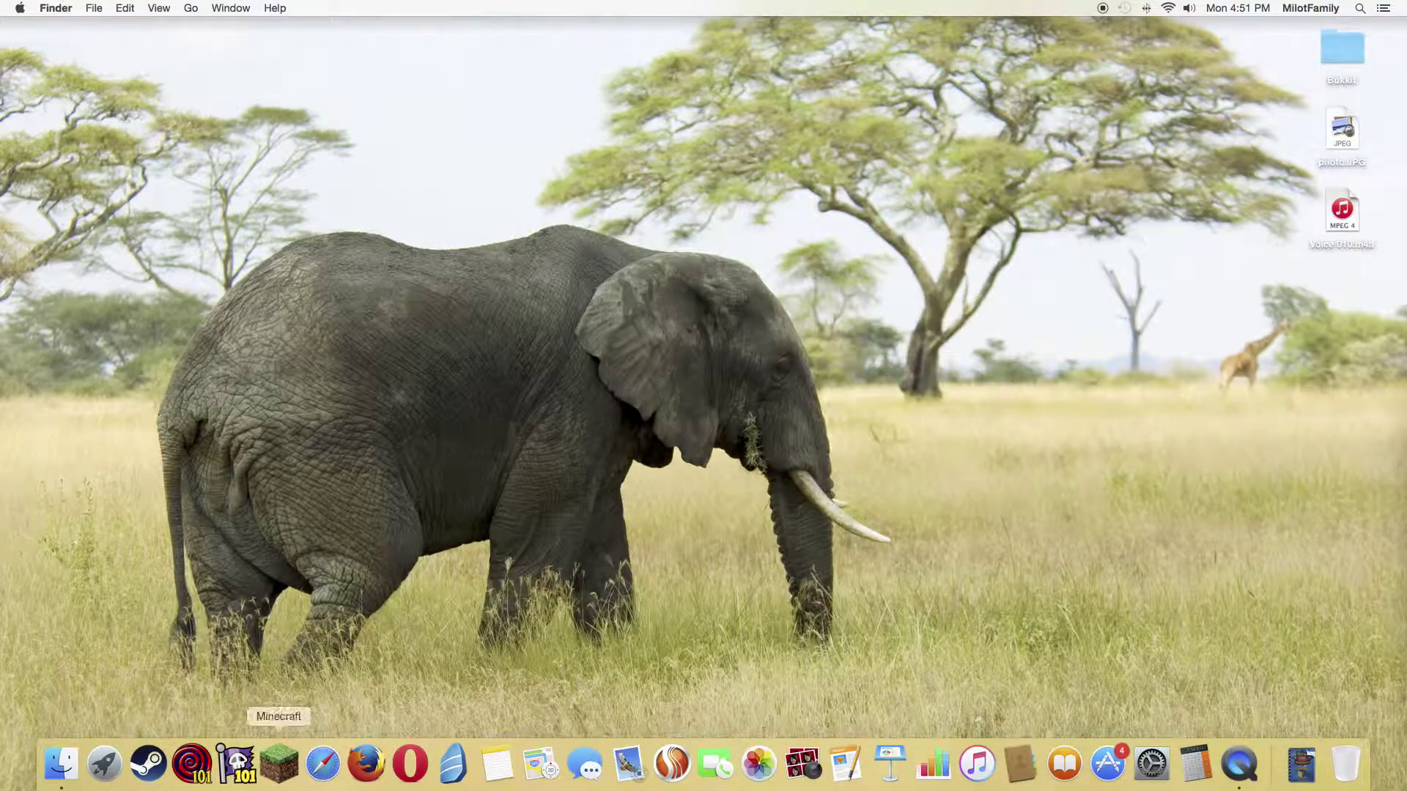
# - Browse the Applications folder in a new Finder window, then close it
pyautogui.click(61, 765)
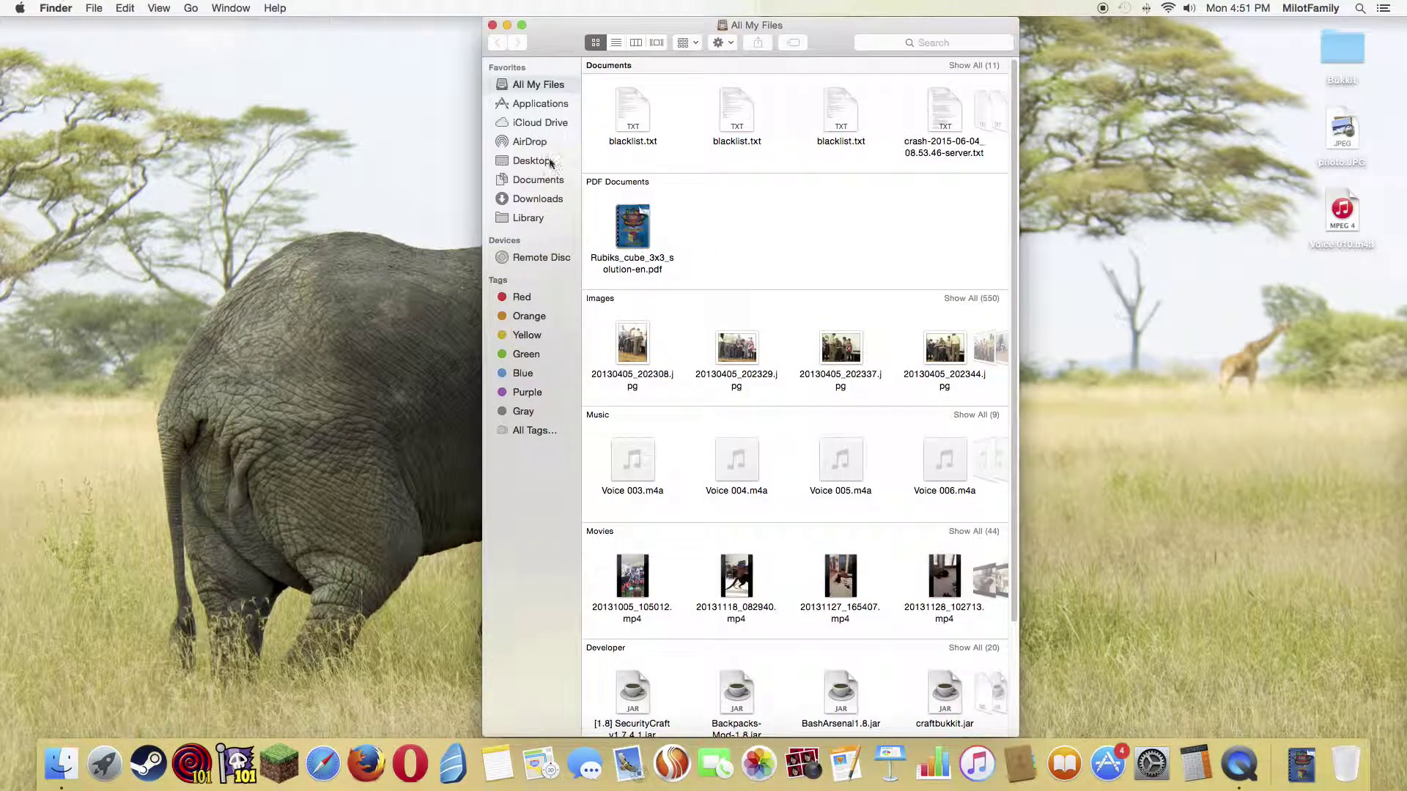
pyautogui.click(544, 103)
pyautogui.scroll(10, 945, 351)
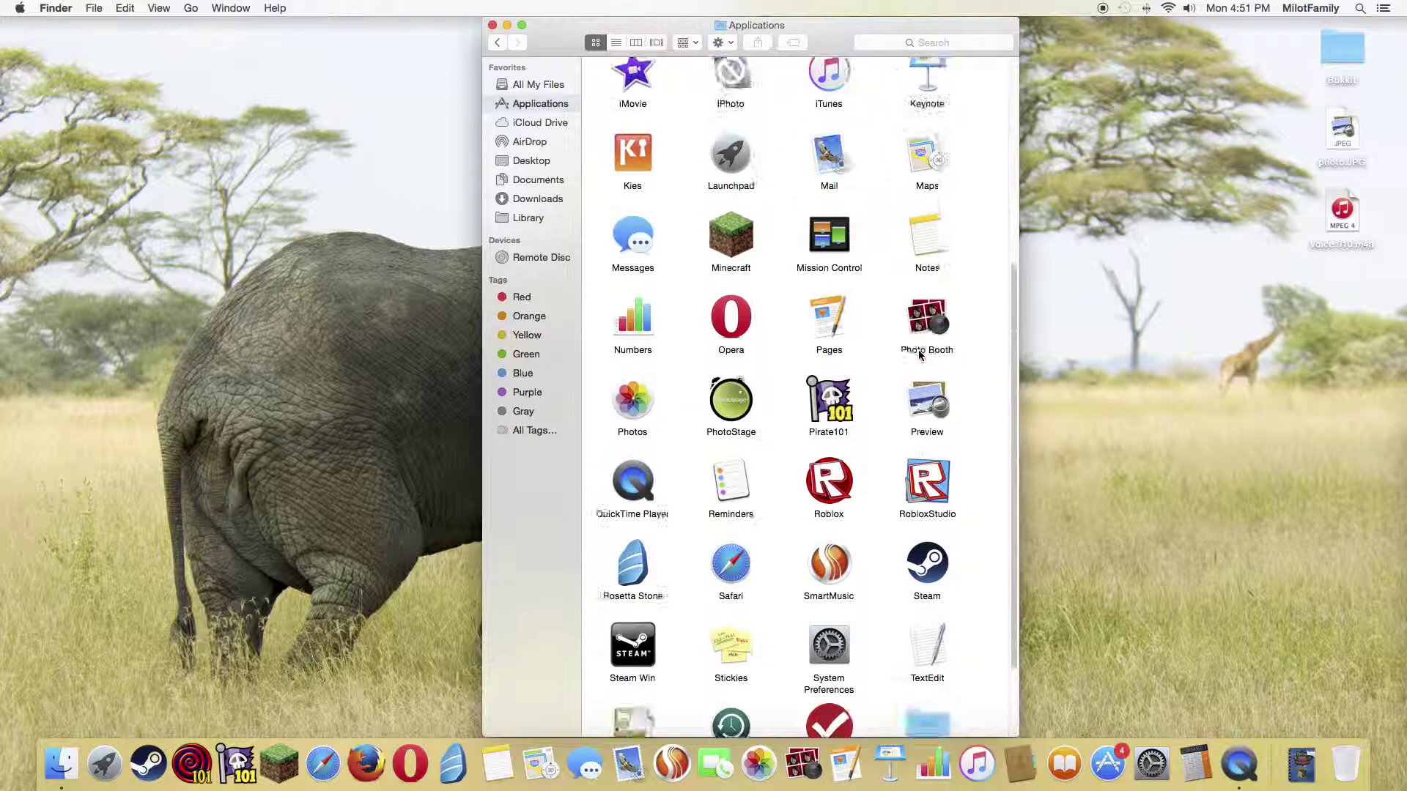
pyautogui.scroll(-6, 921, 355)
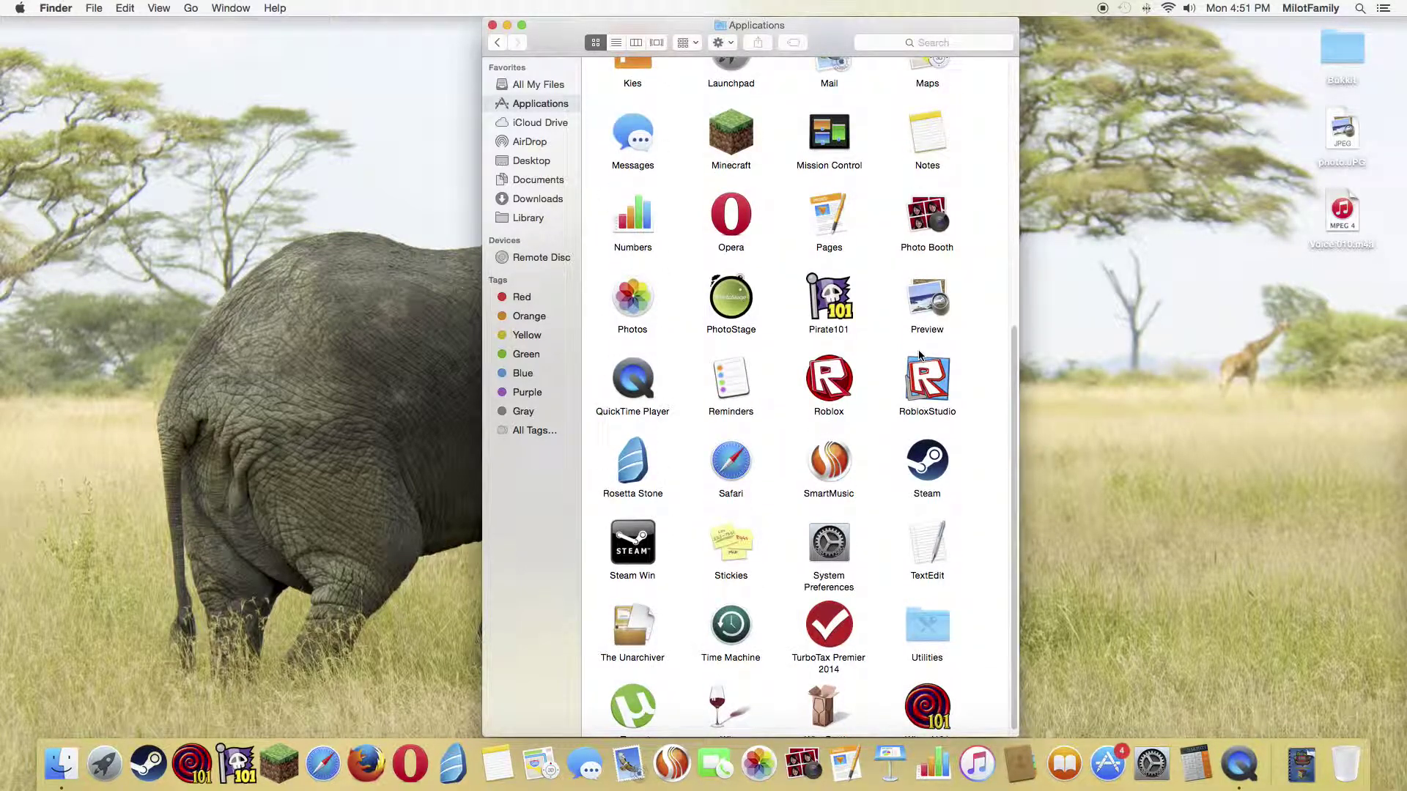
pyautogui.scroll(-1, 919, 354)
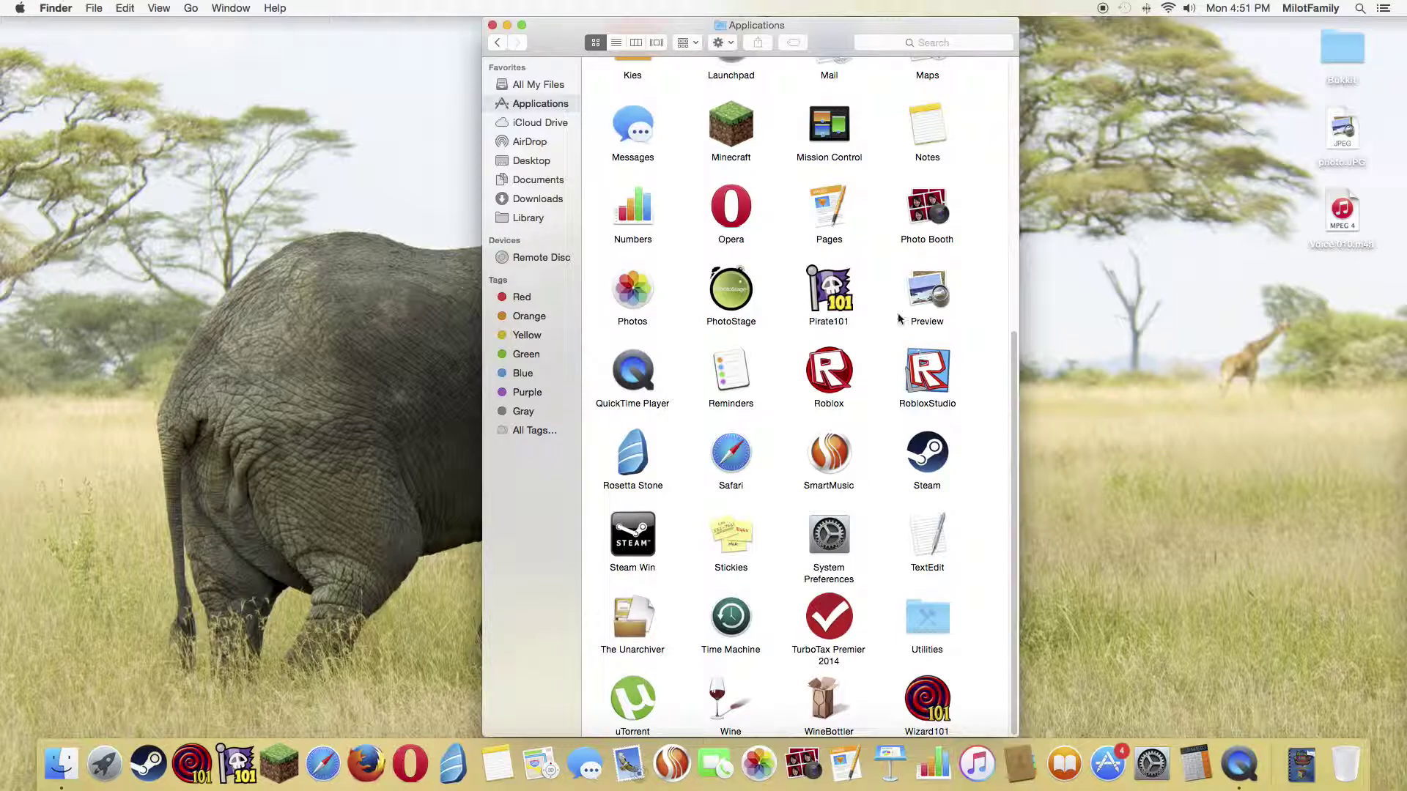
pyautogui.click(491, 25)
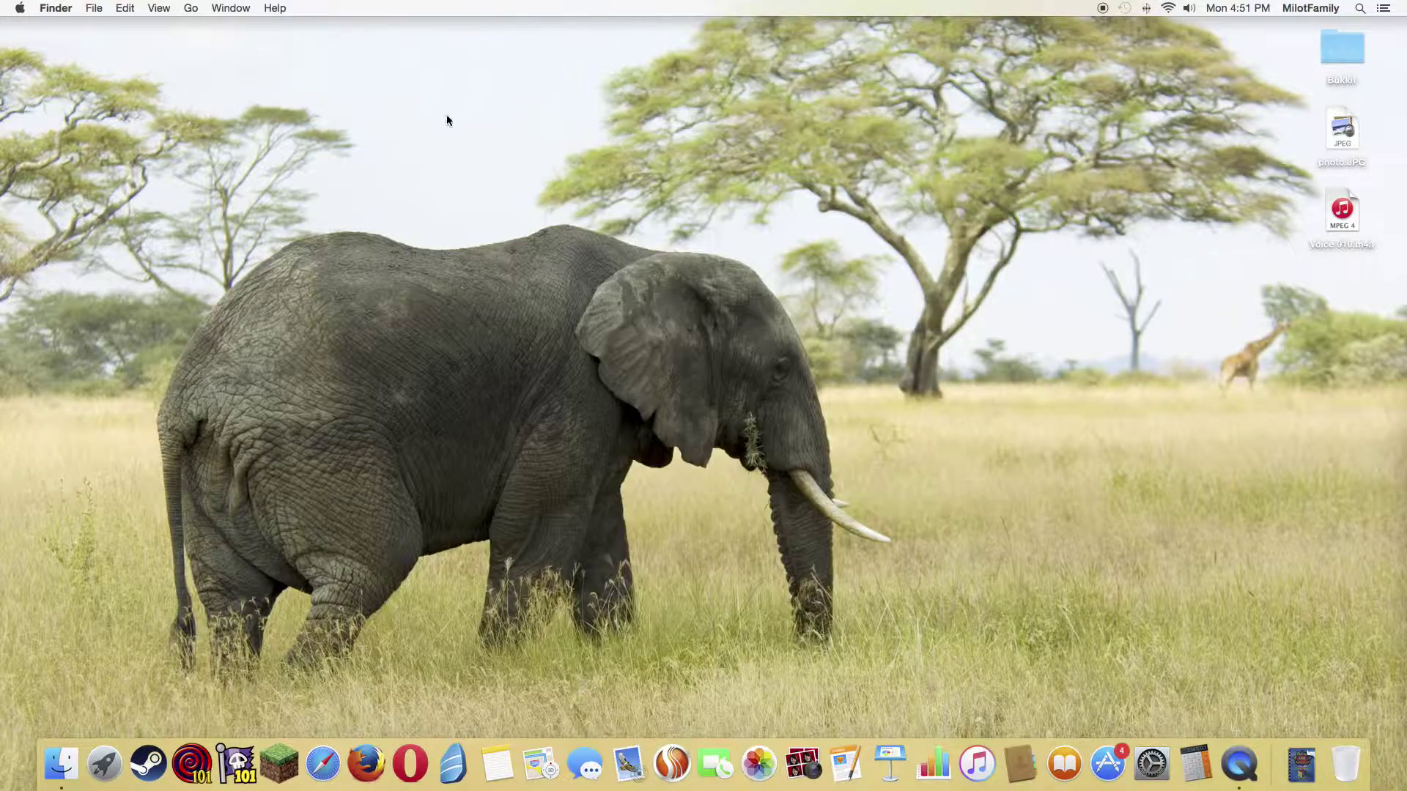
pyautogui.click(104, 762)
pyautogui.click(809, 705)
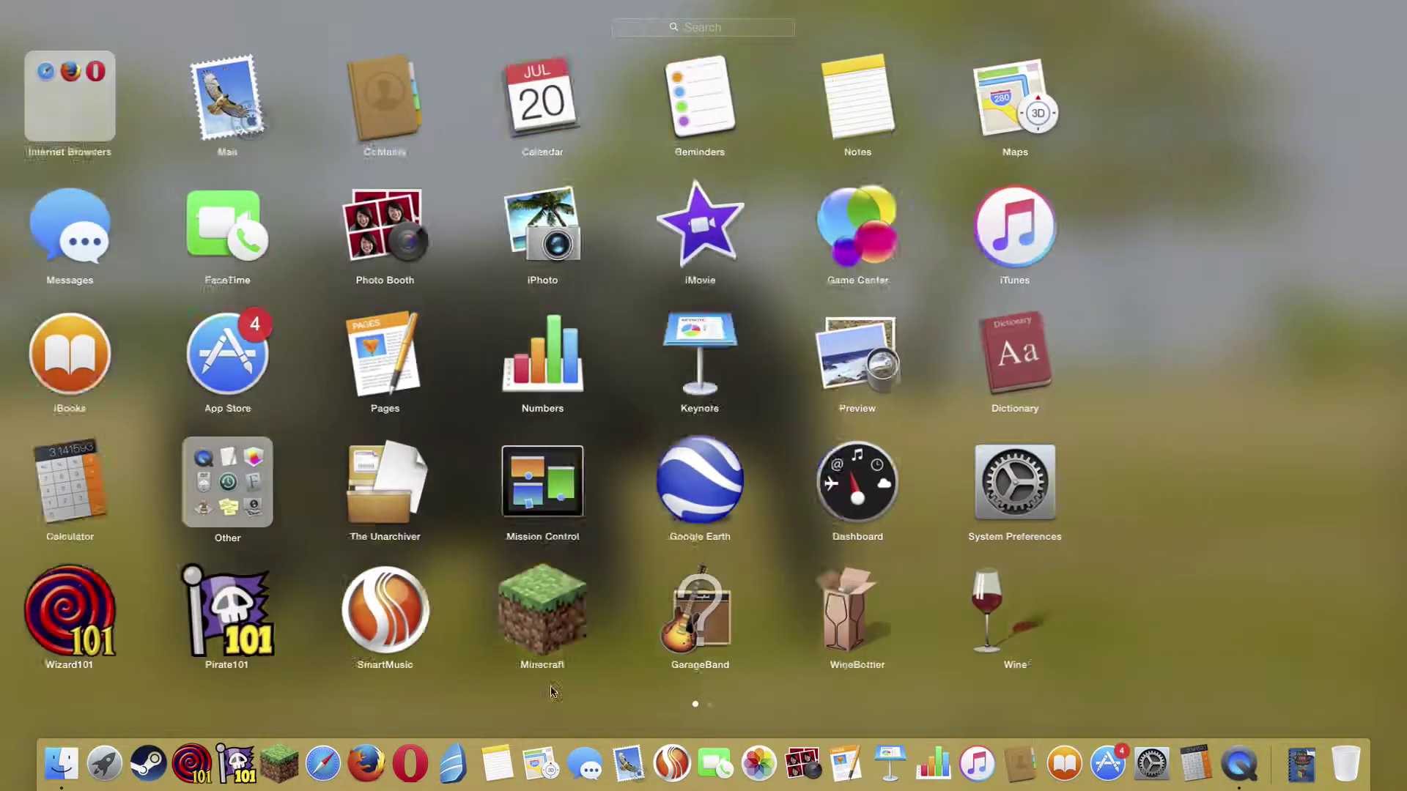
pyautogui.hscroll(3, 220, 682)
pyautogui.hscroll(-3, 927, 643)
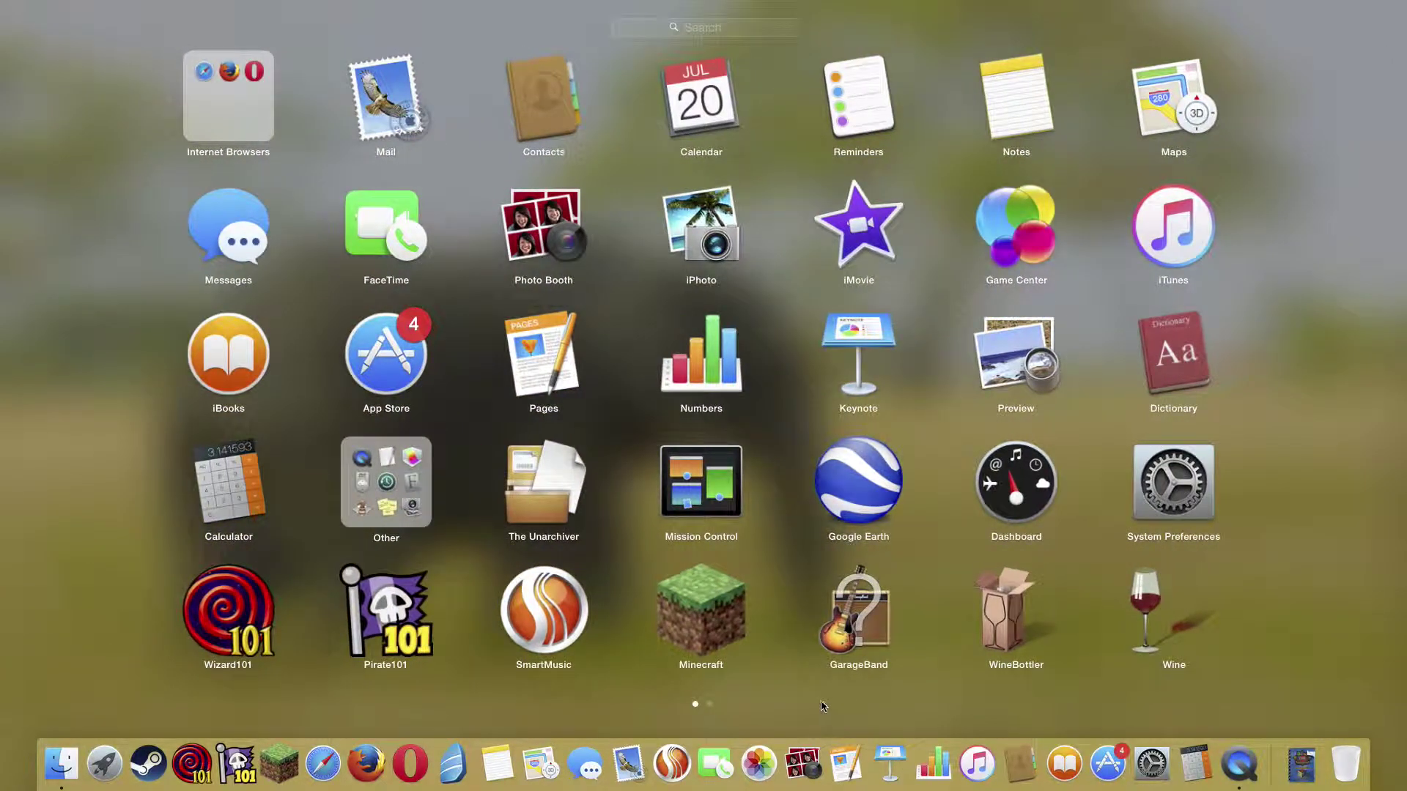
pyautogui.click(798, 700)
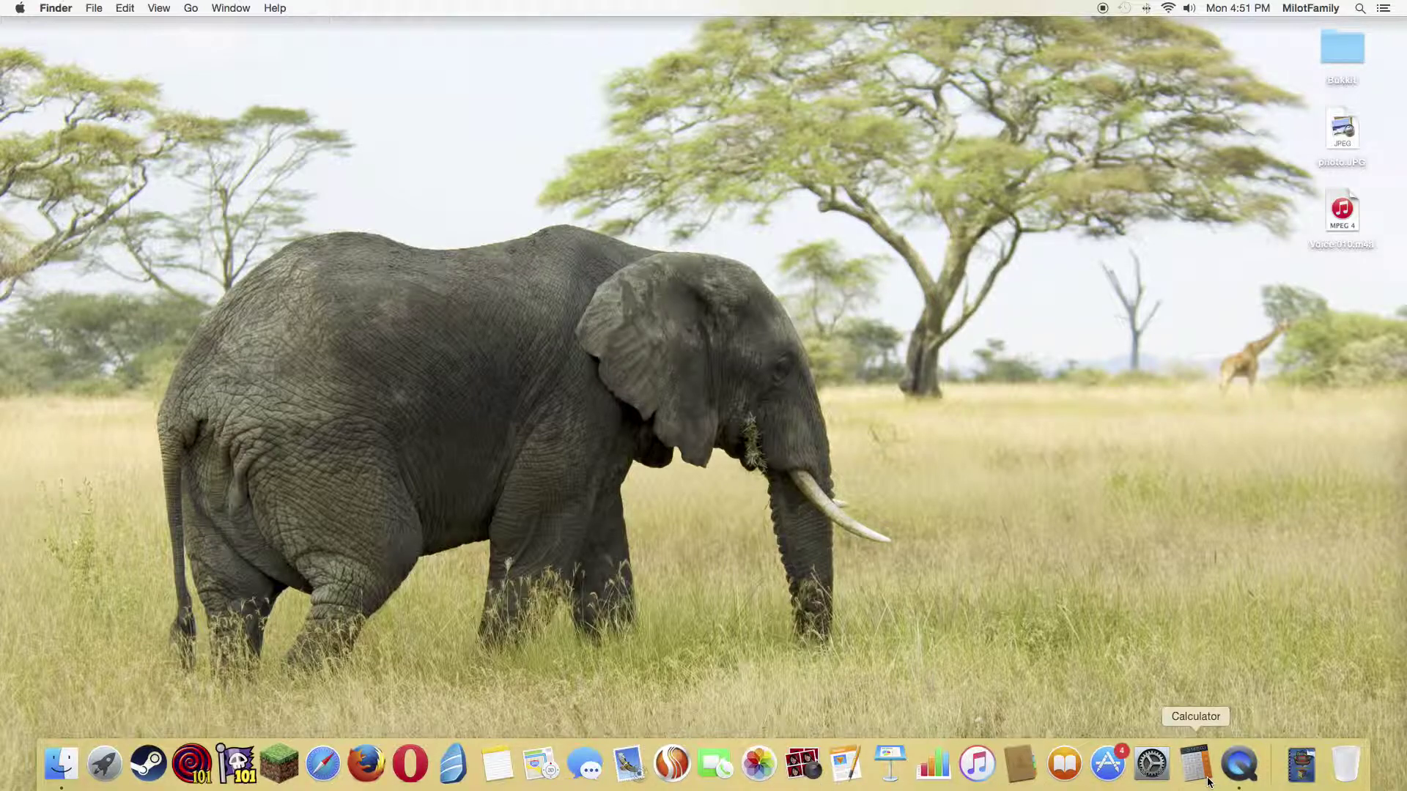
# - Quit QuickTime Player and rename the unsaved recording 'How to Open EXE folders on mac'
pyautogui.rightClick(1238, 780)
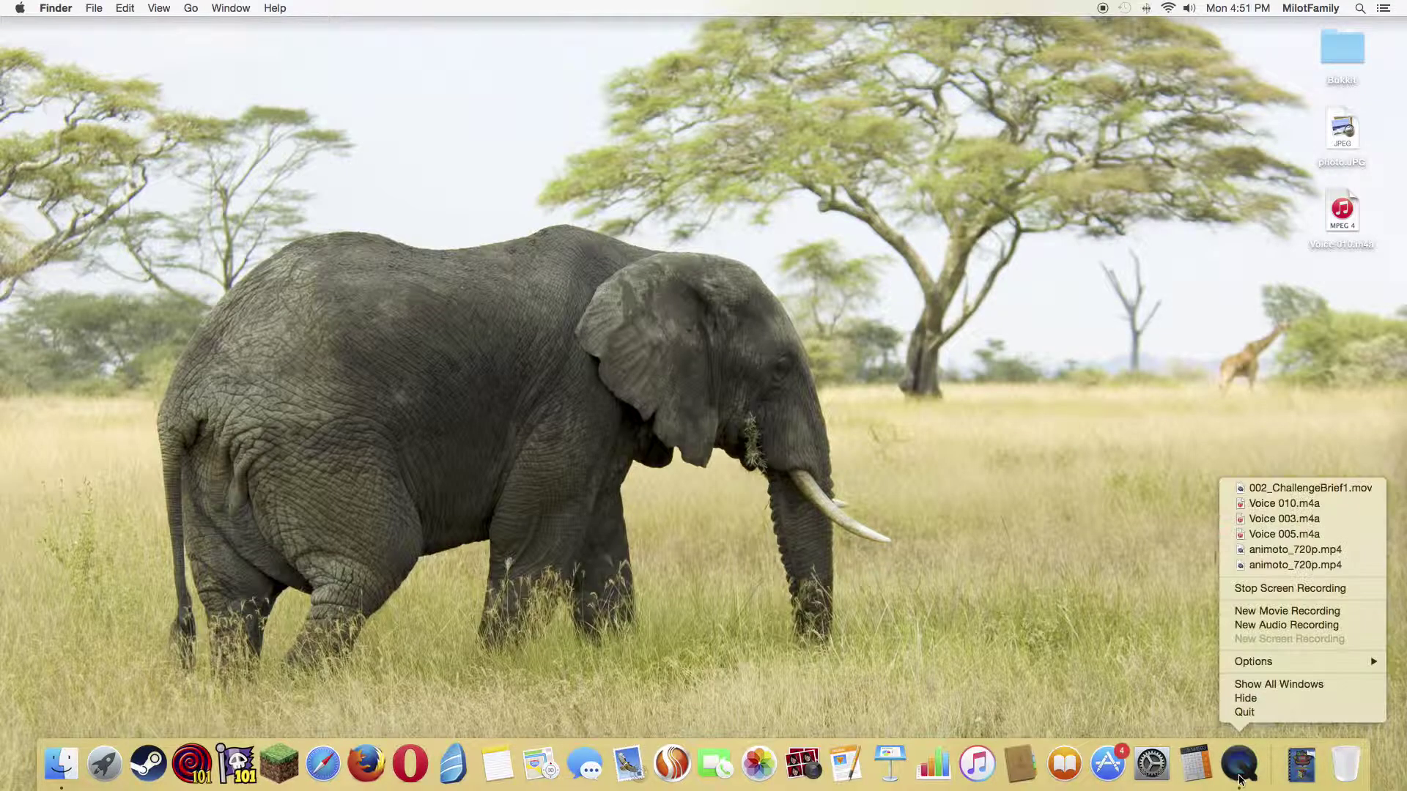
pyautogui.click(1262, 713)
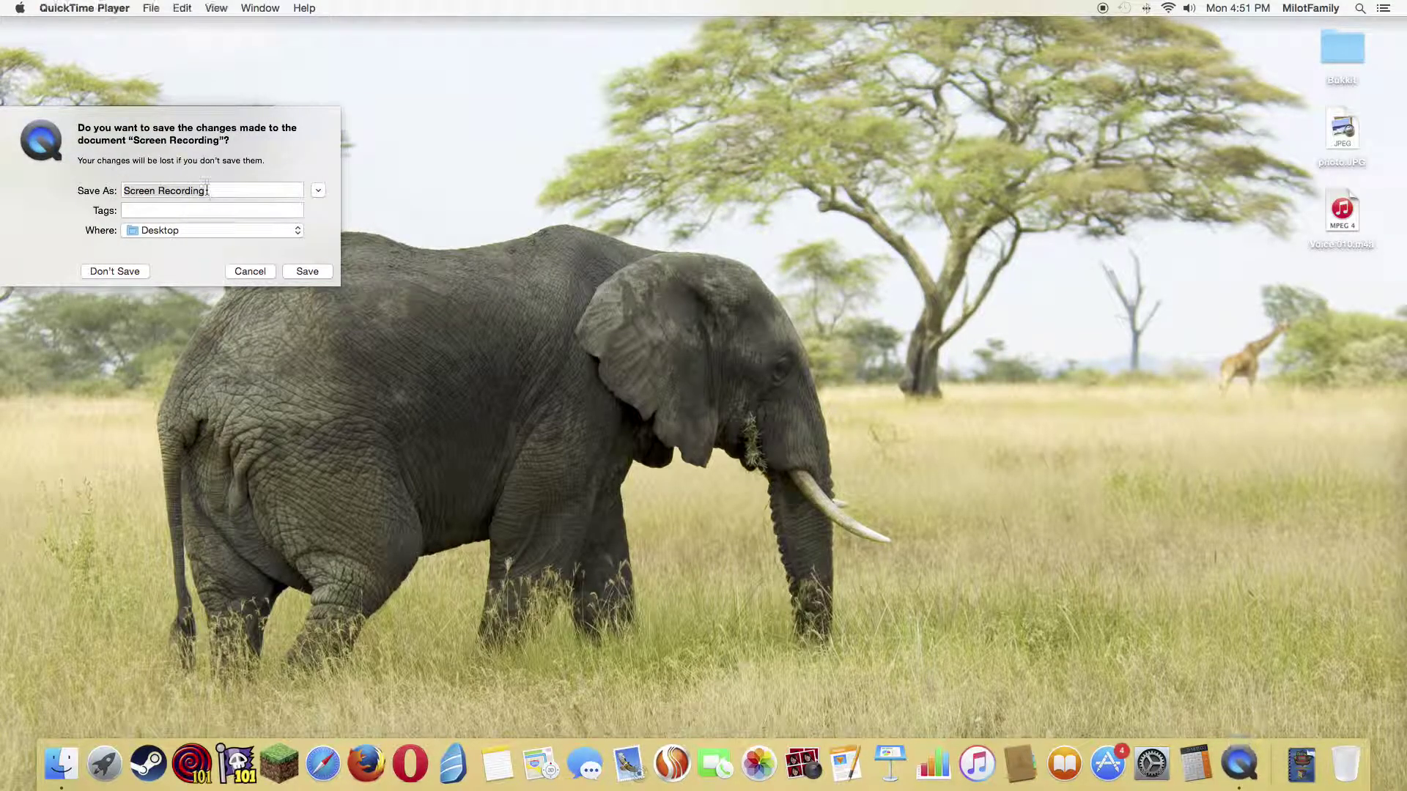
pyautogui.press('BackSpace')
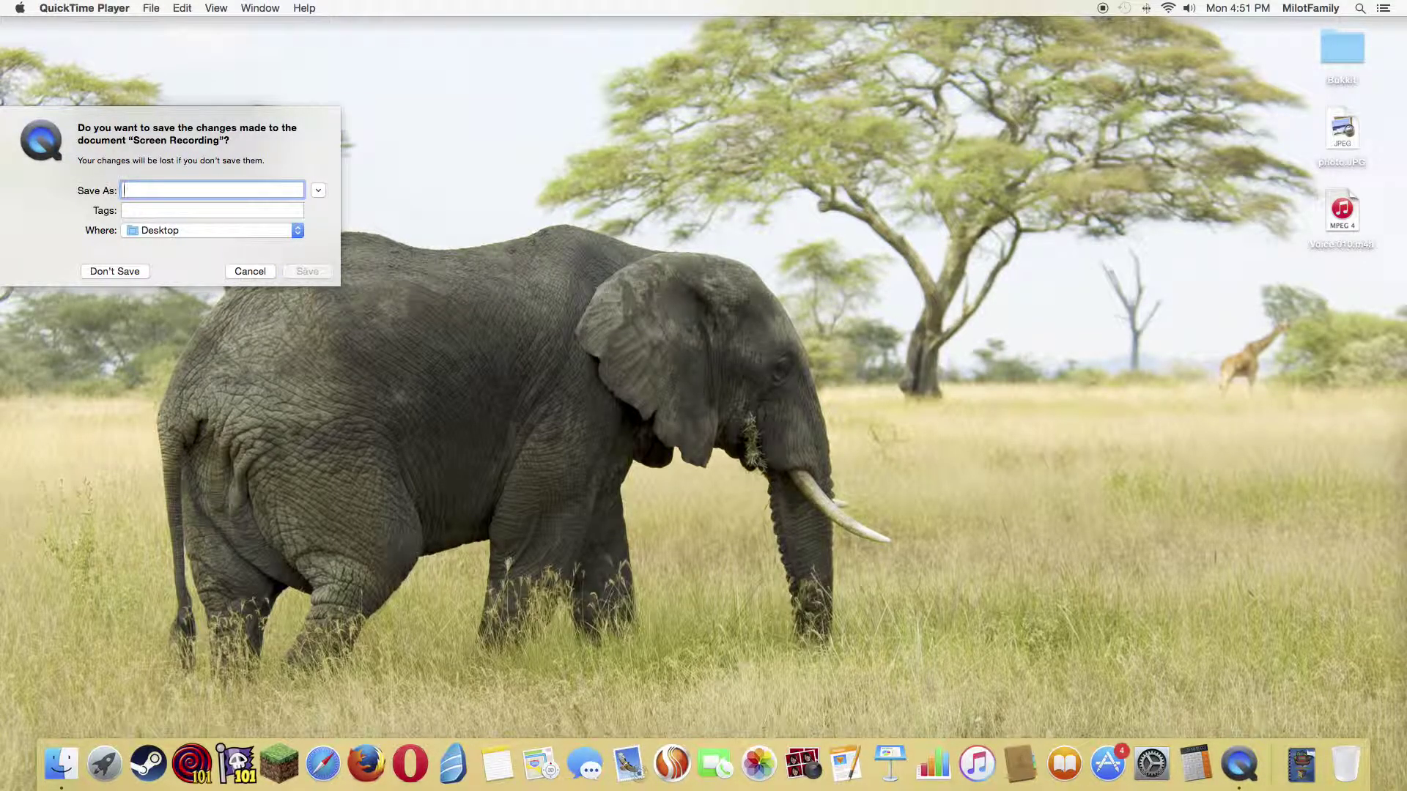
pyautogui.write('How to Open E')
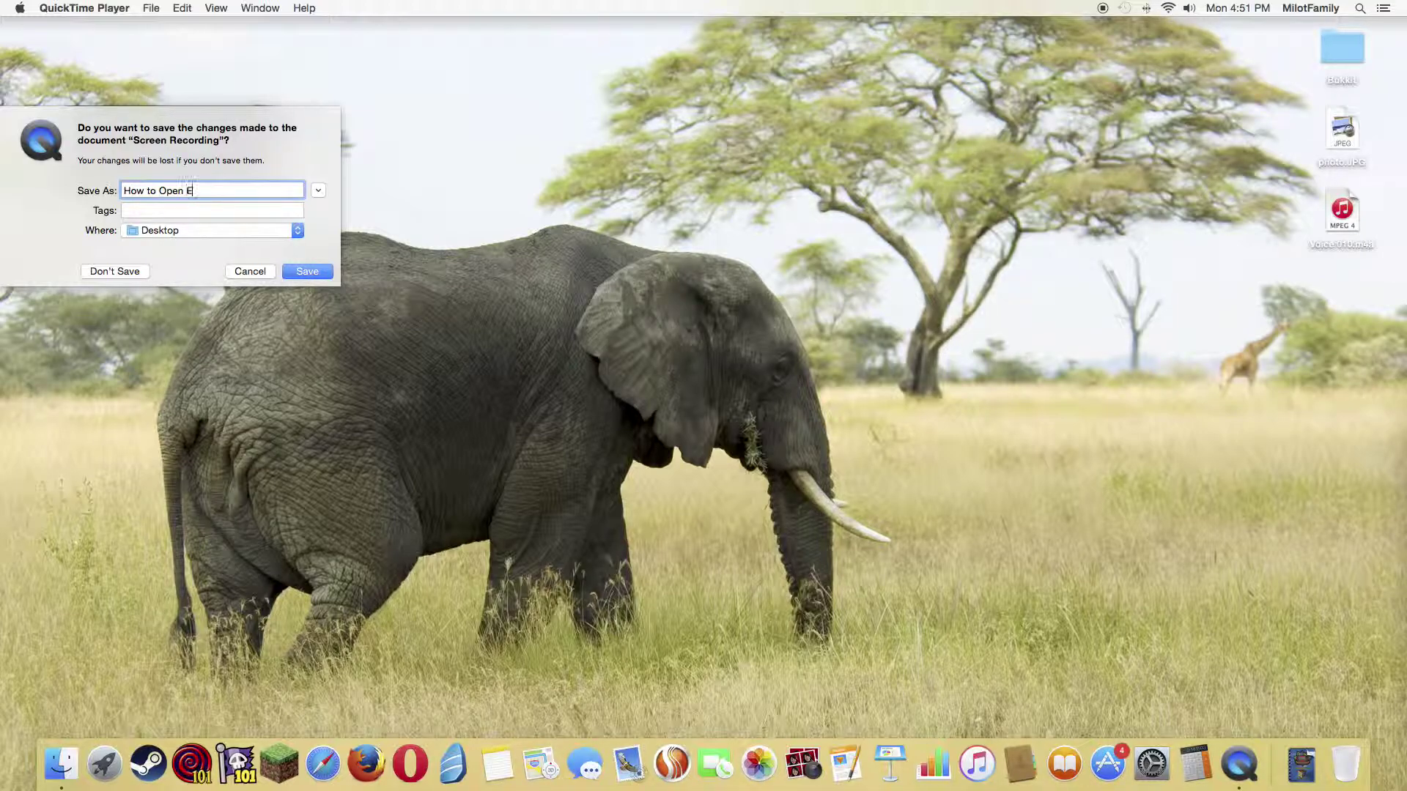
pyautogui.write('XE')
pyautogui.write(' folders O')
pyautogui.write('n')
pyautogui.press('BackSpace')
pyautogui.write('on mac')
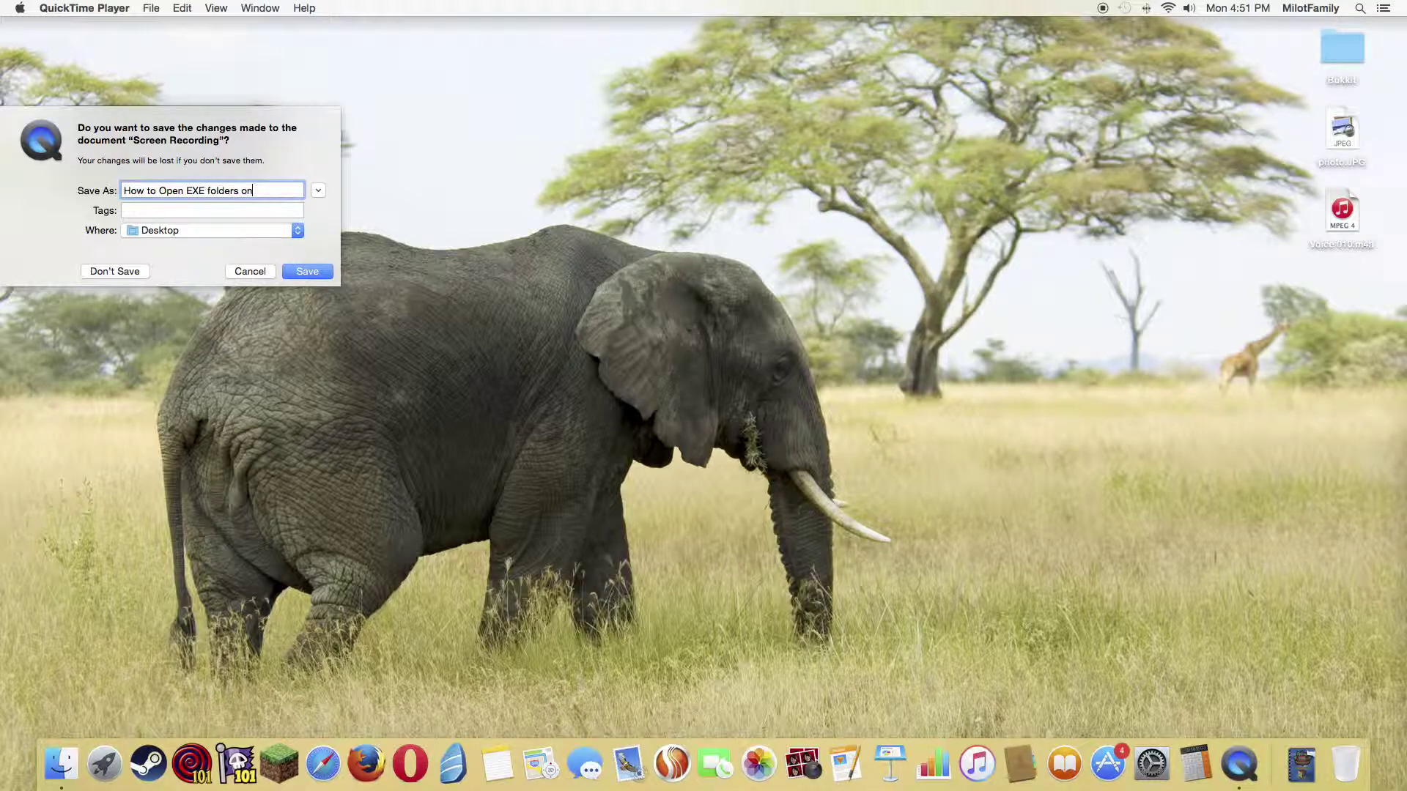